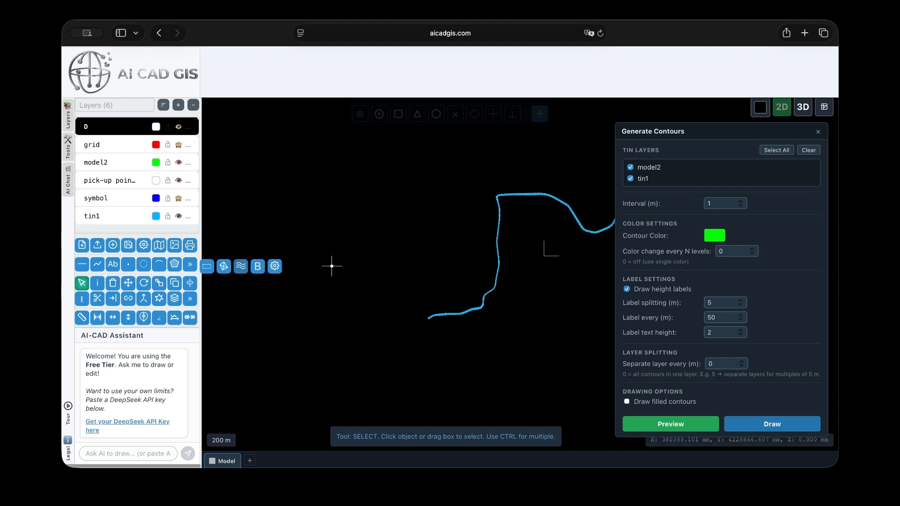
# Choose tin1 as the only TIN layer to generate contours from
pyautogui.scroll(5, 521, 279)
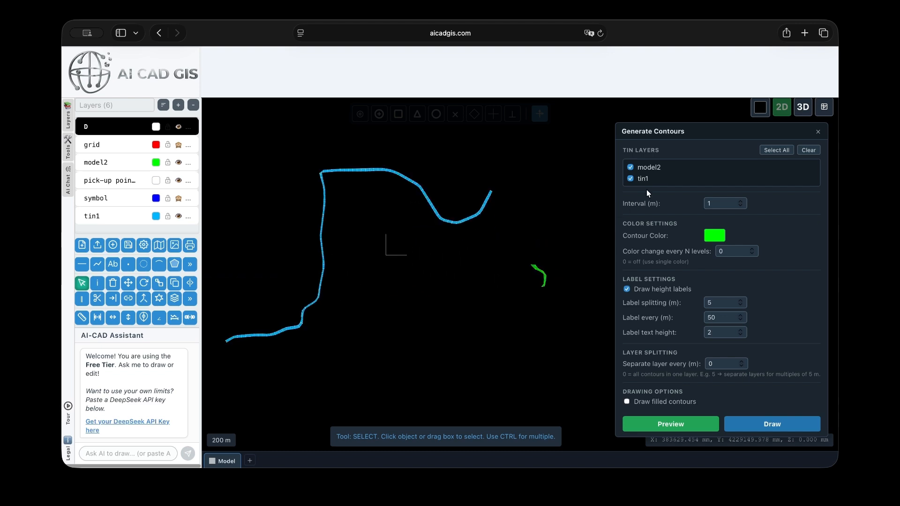
pyautogui.click(178, 217)
pyautogui.click(179, 216)
pyautogui.click(179, 163)
pyautogui.click(179, 163)
pyautogui.scroll(-2, 589, 204)
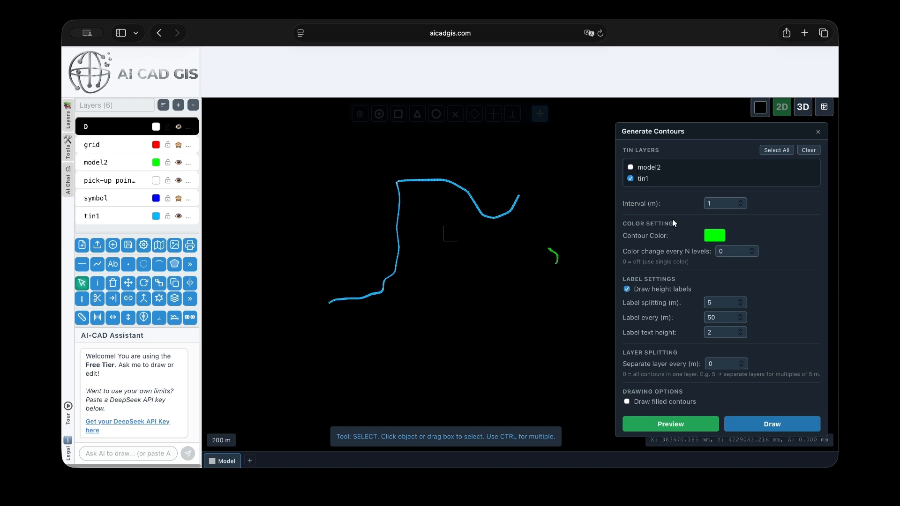
pyautogui.click(786, 150)
pyautogui.click(807, 150)
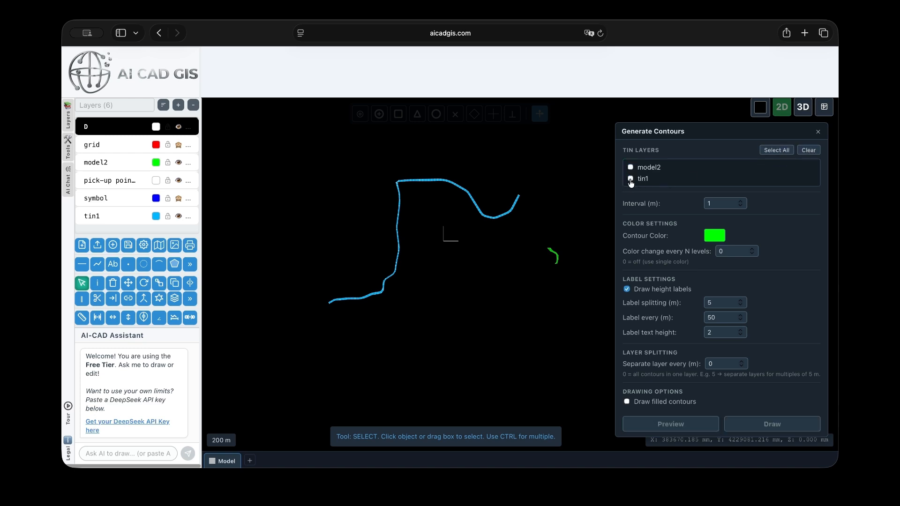
pyautogui.click(630, 179)
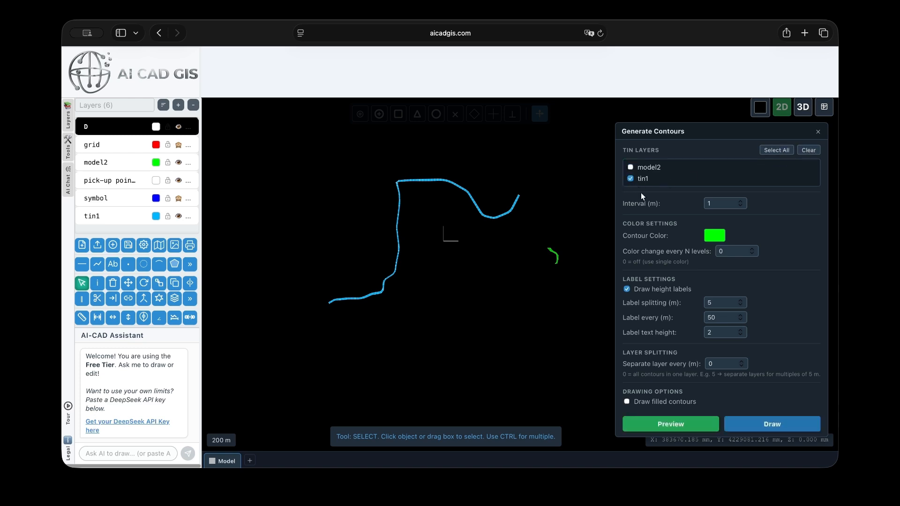
# Try a 2 m contour interval, then set it back to 1 m
pyautogui.click(670, 210)
pyautogui.doubleClick(728, 204)
pyautogui.write('2')
pyautogui.doubleClick(720, 202)
pyautogui.write('1')
pyautogui.click(681, 204)
pyautogui.scroll(3, 481, 207)
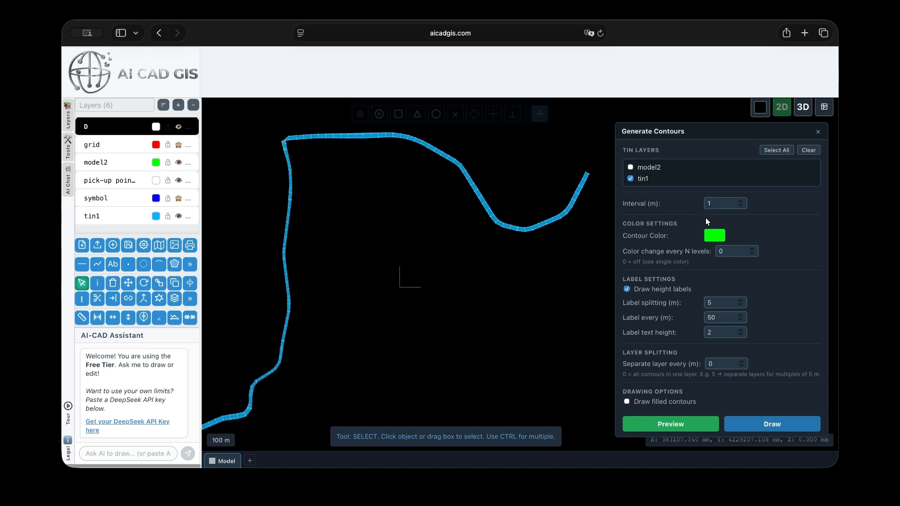
# Try yellow as the contour colour, then set it back to green
pyautogui.click(714, 236)
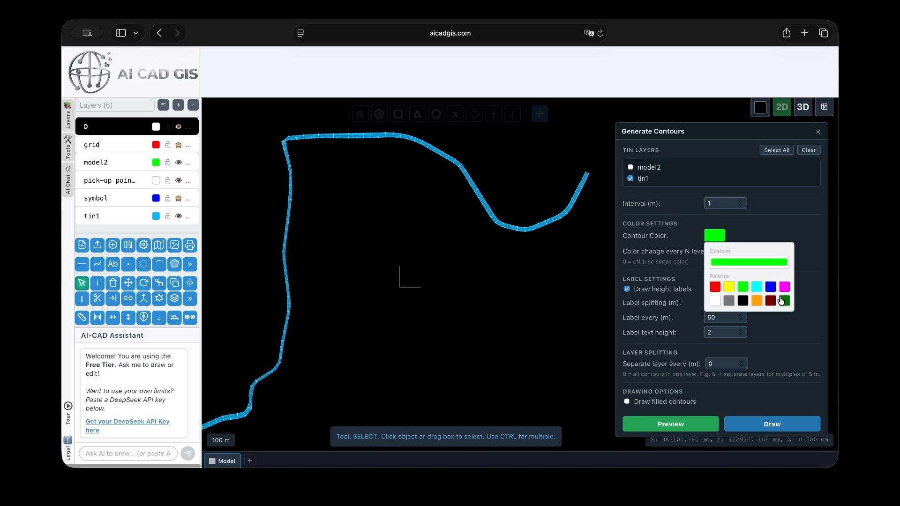
pyautogui.click(730, 287)
pyautogui.click(714, 239)
pyautogui.click(741, 287)
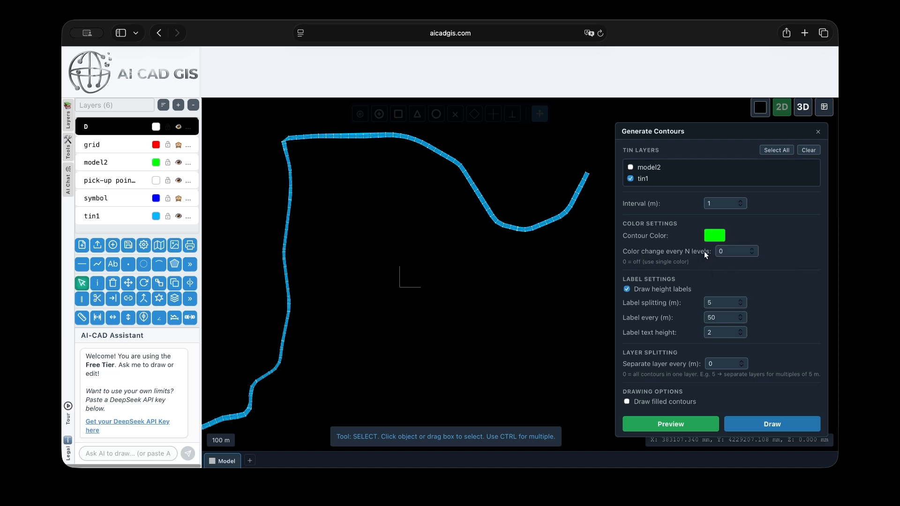
# Set the contour colour to change every 1 level
pyautogui.doubleClick(734, 254)
pyautogui.write('1')
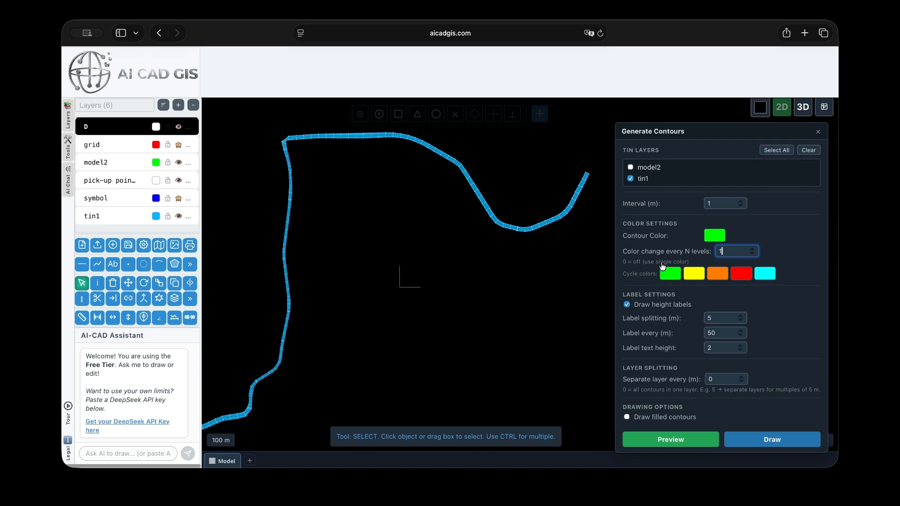
pyautogui.click(627, 263)
pyautogui.click(730, 253)
# Set the fifth cycle colour to blue
pyautogui.click(642, 277)
pyautogui.click(762, 277)
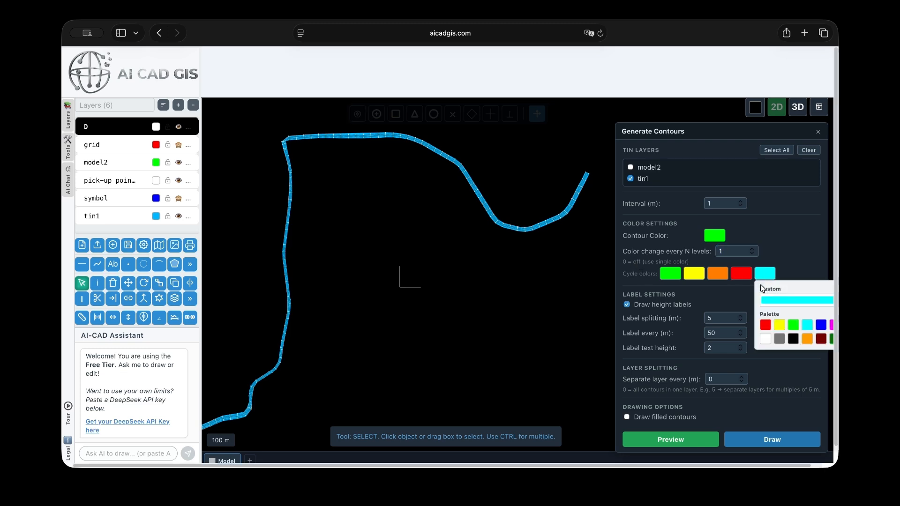
pyautogui.click(824, 328)
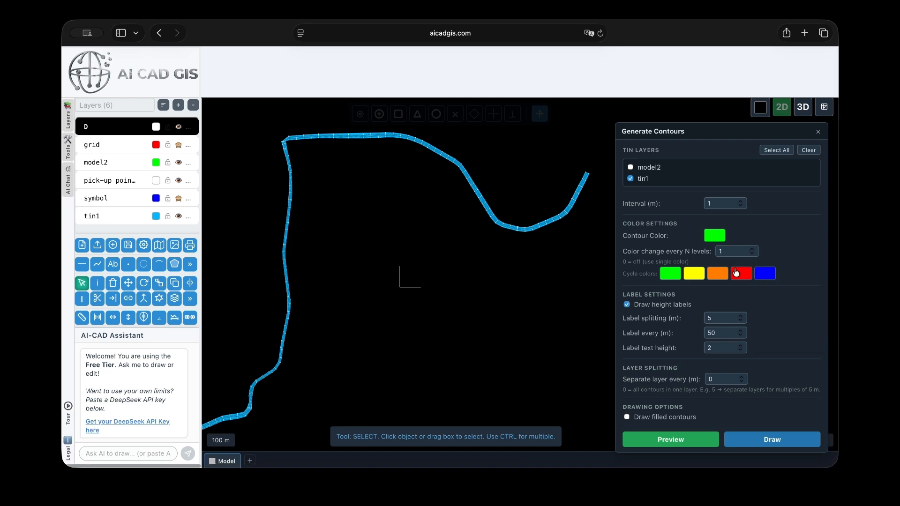
# Keep height labels on and set labels to appear every 20 m
pyautogui.doubleClick(651, 306)
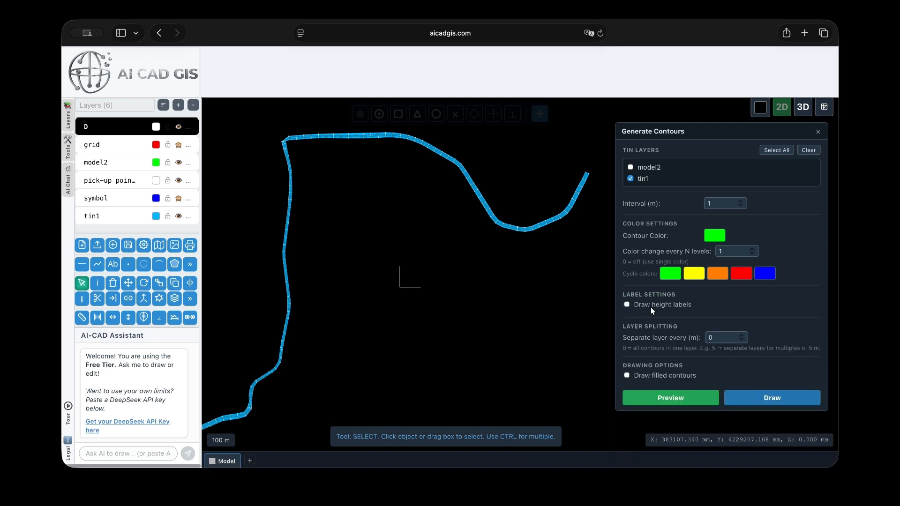
pyautogui.click(699, 300)
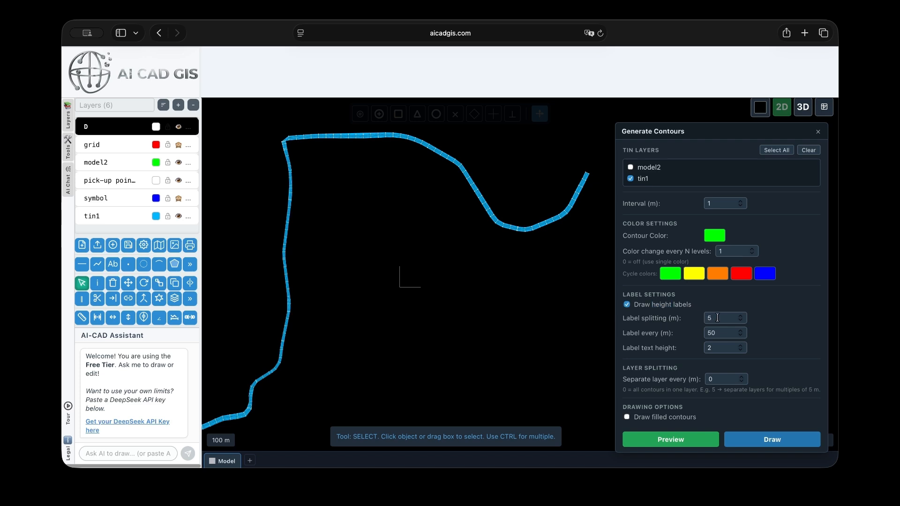
pyautogui.click(712, 318)
pyautogui.doubleClick(716, 334)
pyautogui.click(715, 334)
pyautogui.moveTo(631, 332); pyautogui.dragTo(670, 333)
pyautogui.click(672, 333)
pyautogui.click(715, 332)
# Separate contours into a new layer every 5 m and draw the contours
pyautogui.click(649, 349)
pyautogui.click(720, 380)
pyautogui.click(772, 441)
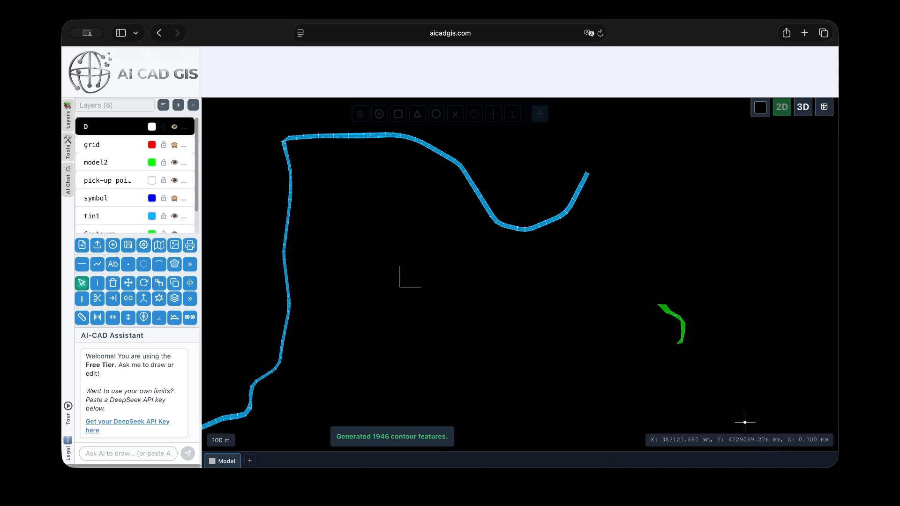
# Hide the tin1 and model2 layers so only the contours show
pyautogui.scroll(10, 491, 216)
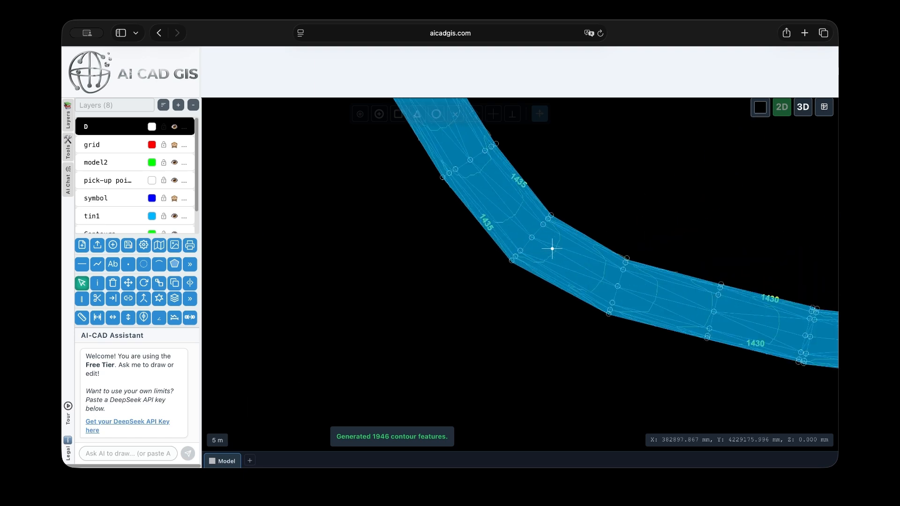
pyautogui.scroll(-7, 598, 235)
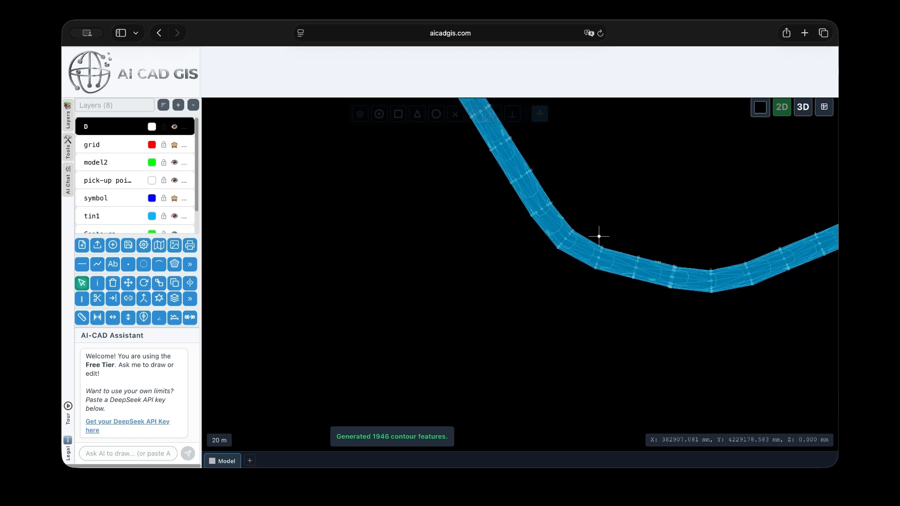
pyautogui.scroll(-4, 599, 236)
pyautogui.scroll(-2, 126, 202)
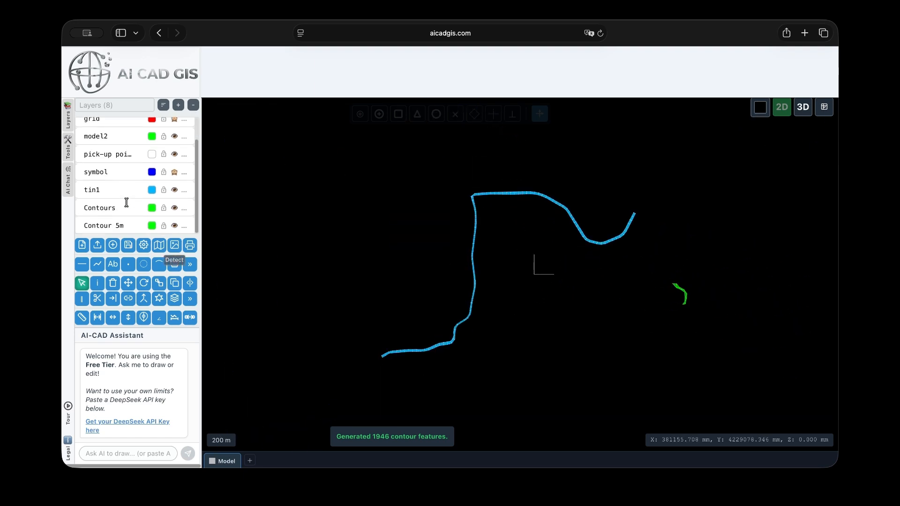
pyautogui.click(175, 190)
pyautogui.scroll(1, 174, 191)
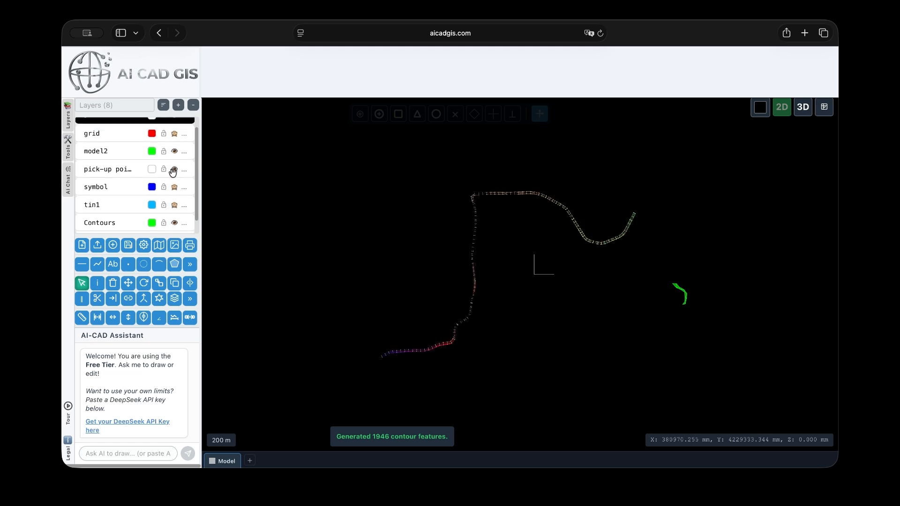
pyautogui.click(174, 151)
# Zoom in to inspect the contour lines and their height labels
pyautogui.scroll(5, 487, 202)
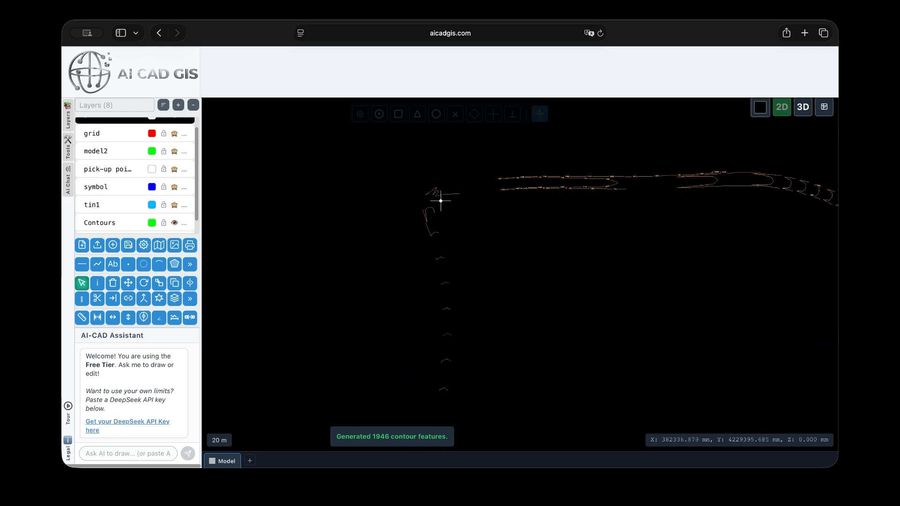
pyautogui.scroll(3, 691, 167)
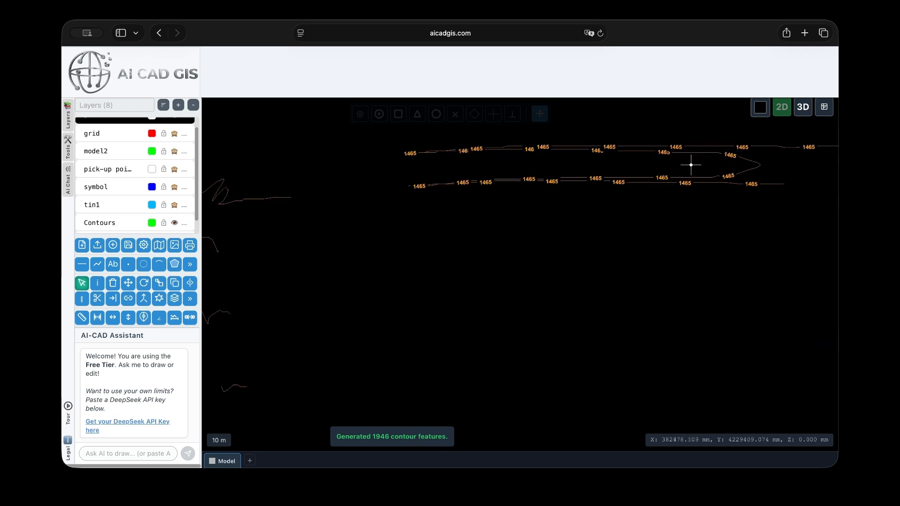
pyautogui.scroll(-5, 553, 191)
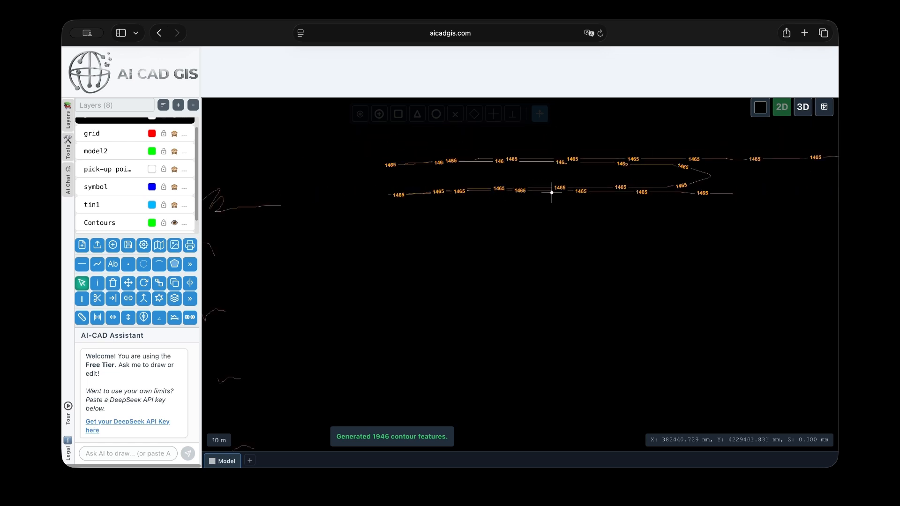
pyautogui.scroll(5, 755, 189)
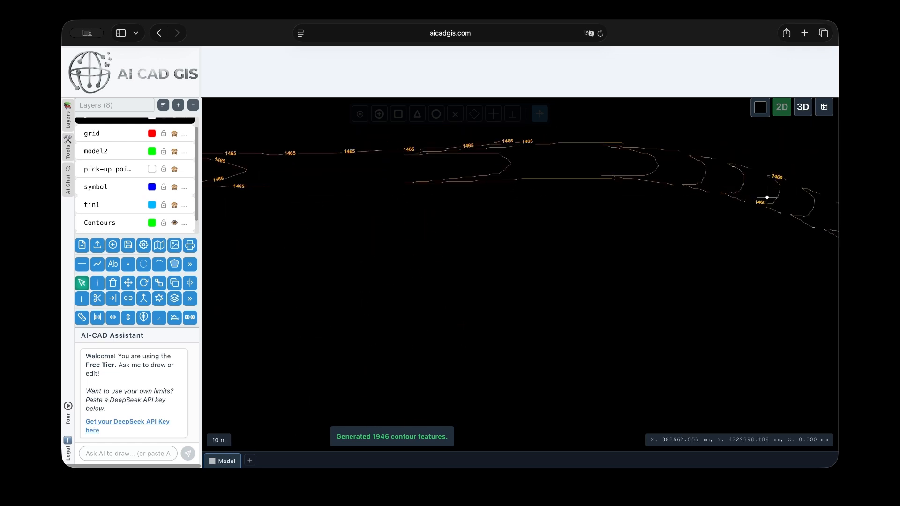
pyautogui.scroll(-2, 375, 146)
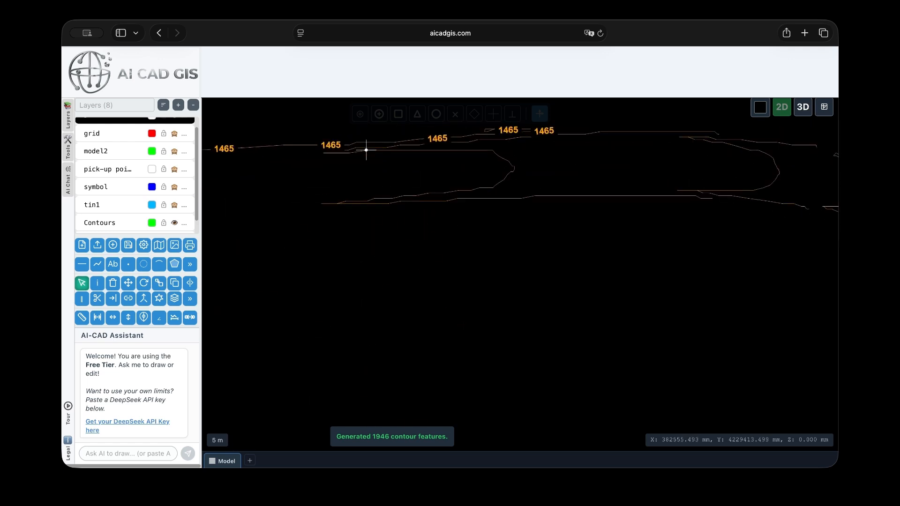
pyautogui.scroll(-2, 446, 181)
pyautogui.scroll(-3, 446, 184)
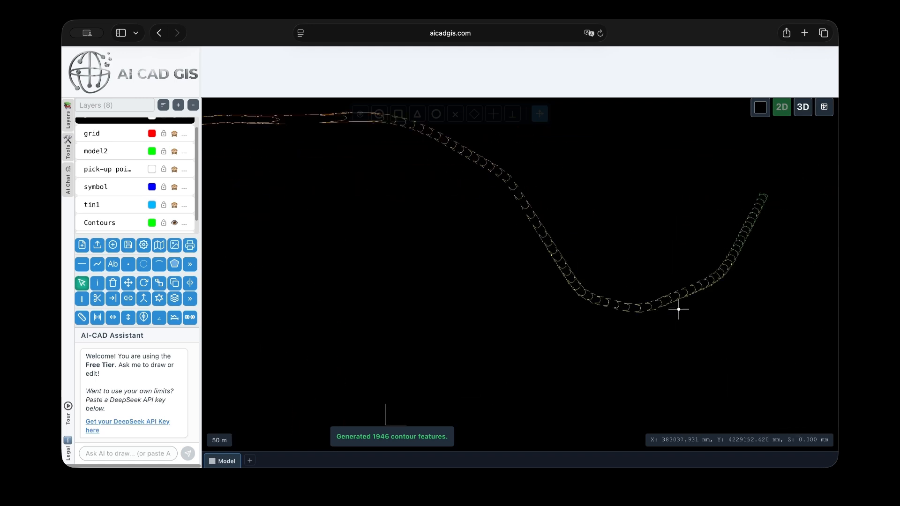
pyautogui.scroll(-4, 680, 298)
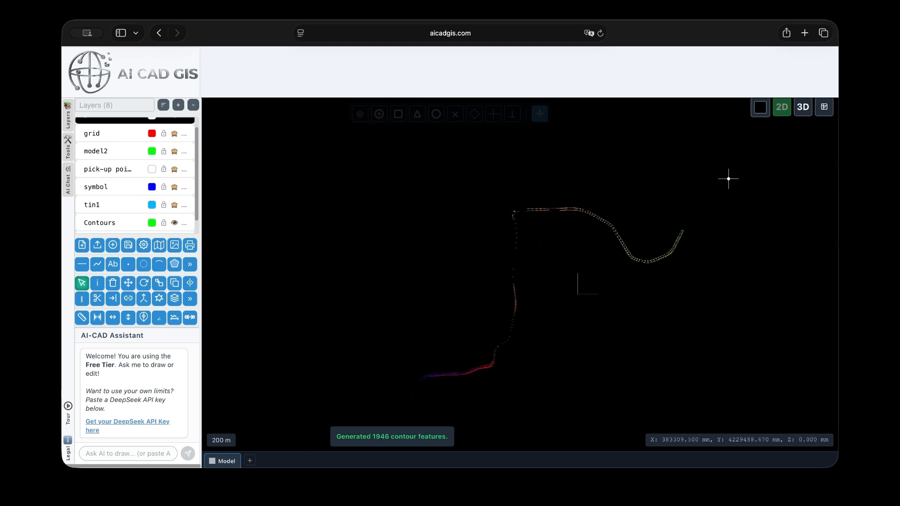
# Switch to the 3D view and orbit around the generated contours
pyautogui.click(805, 109)
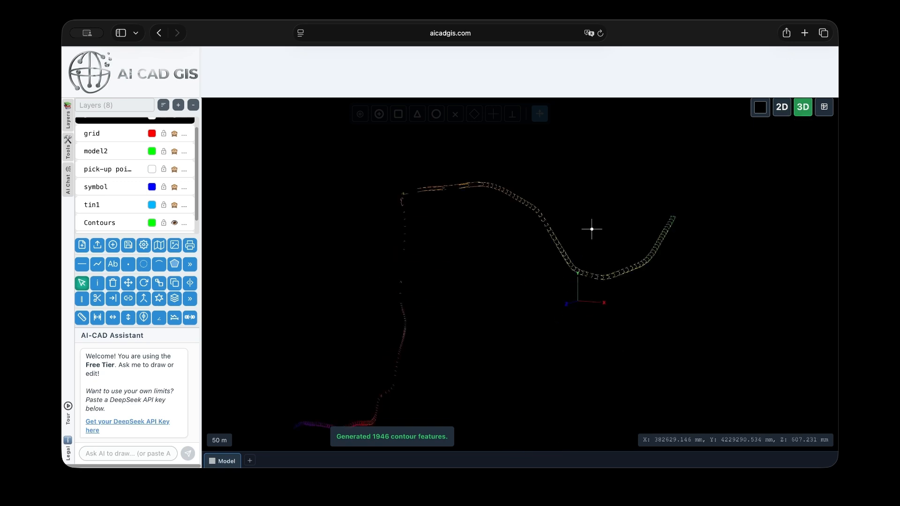
pyautogui.moveTo(626, 188); pyautogui.dragTo(629, 183)
pyautogui.scroll(-8, 523, 352)
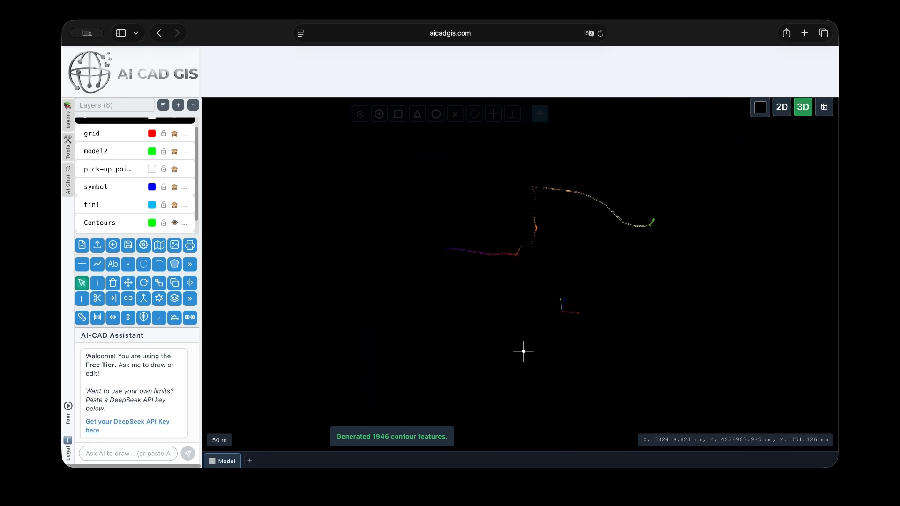
pyautogui.moveTo(564, 236); pyautogui.dragTo(560, 210)
pyautogui.scroll(5, 560, 211)
pyautogui.scroll(5, 556, 239)
pyautogui.scroll(-3, 526, 278)
pyautogui.scroll(10, 328, 328)
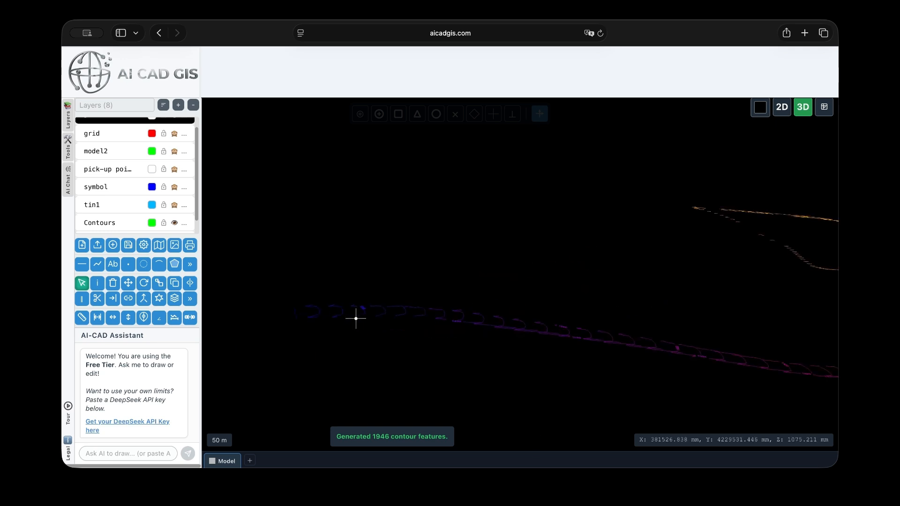
pyautogui.scroll(5, 348, 316)
pyautogui.scroll(-8, 319, 322)
pyautogui.scroll(5, 747, 355)
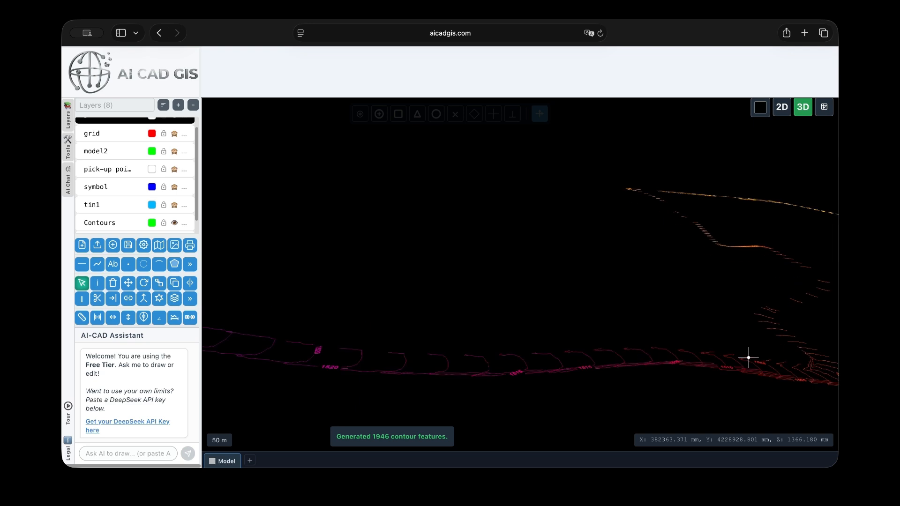
pyautogui.scroll(3, 482, 323)
pyautogui.scroll(-8, 490, 321)
pyautogui.scroll(8, 605, 263)
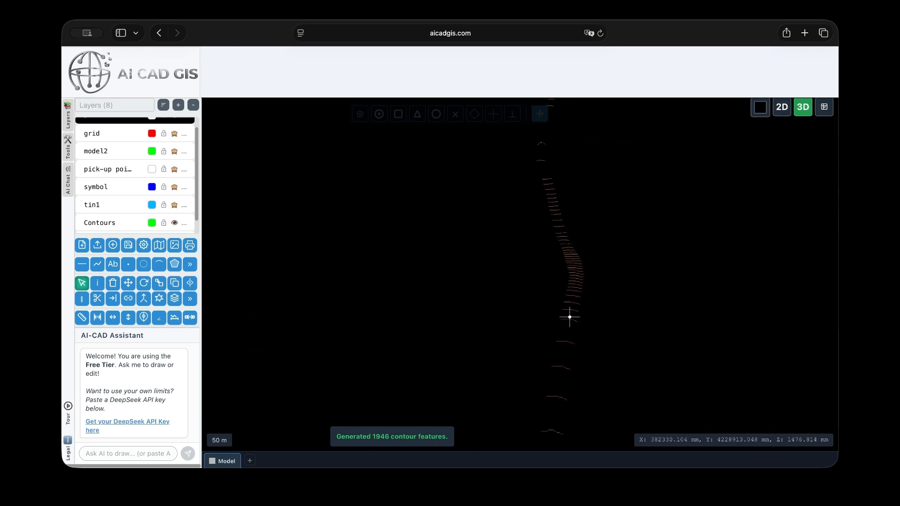
pyautogui.moveTo(569, 314); pyautogui.dragTo(462, 225)
pyautogui.scroll(-2, 527, 264)
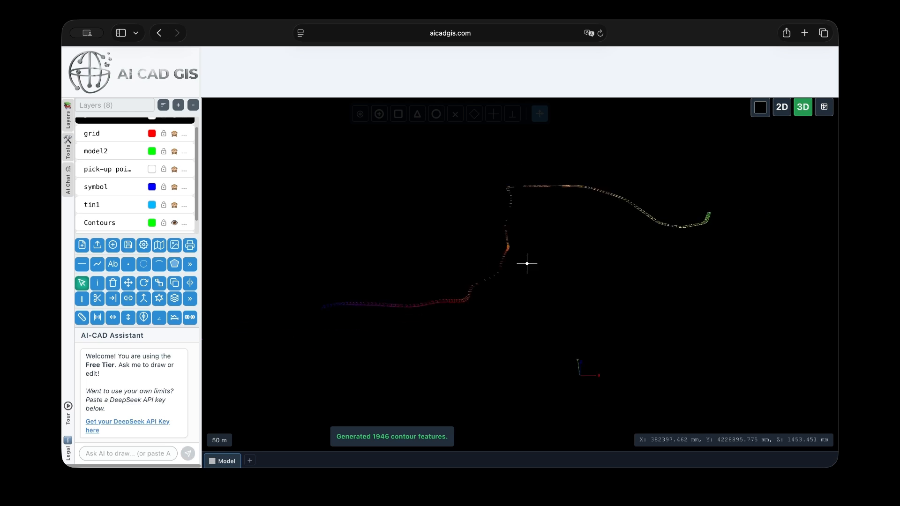
# Open a shared project link in the browser's address bar
pyautogui.click(482, 32)
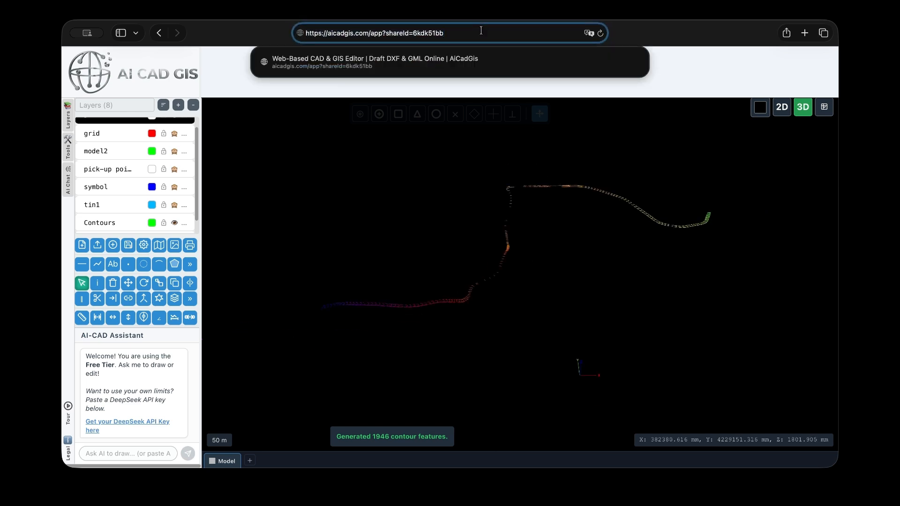
pyautogui.press('Return')
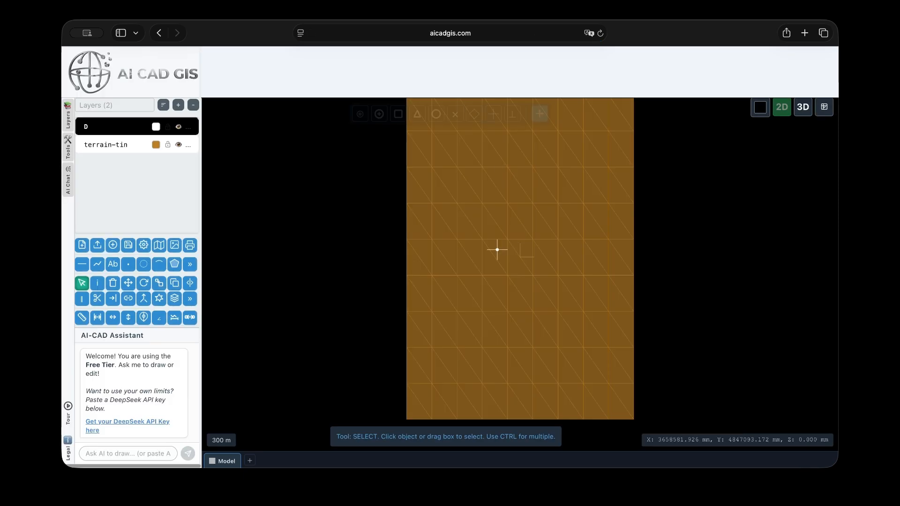
# Open Generate Contours for the terrain-tin layer, set colour change every 1 level, and make the last cycle colour white
pyautogui.scroll(-3, 466, 257)
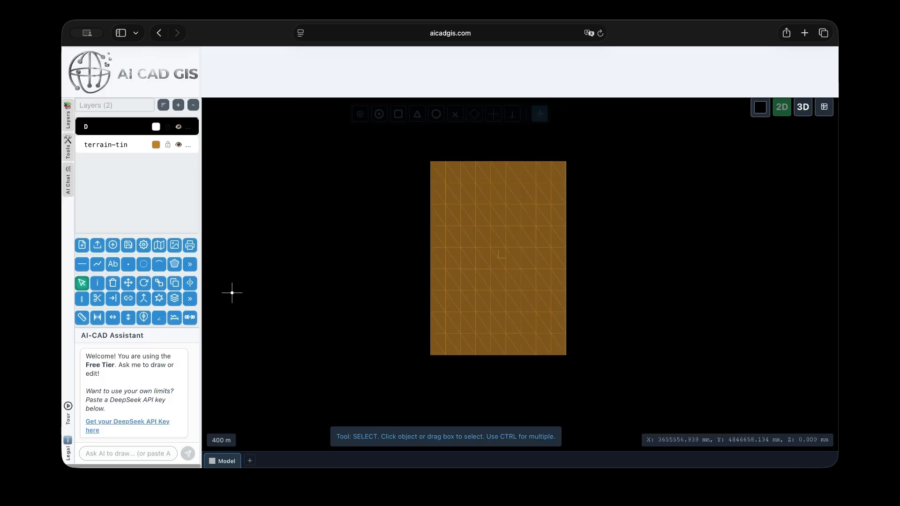
pyautogui.click(189, 264)
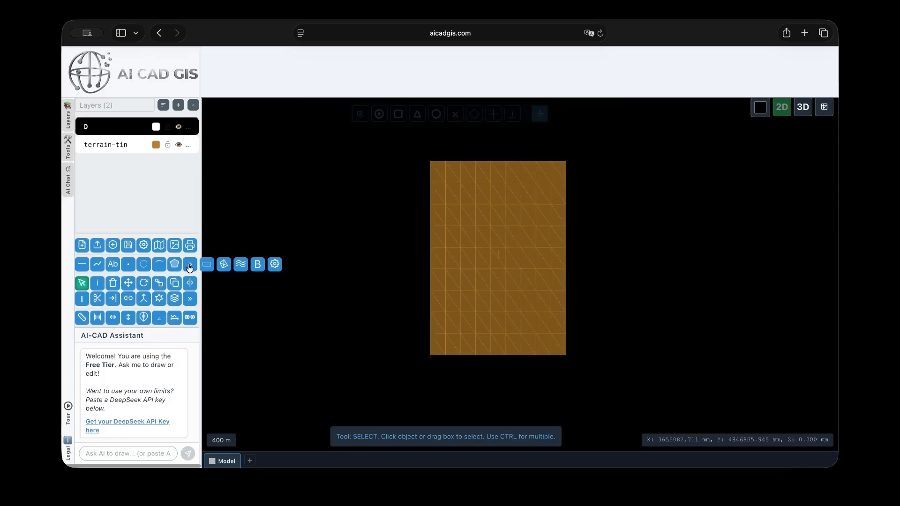
pyautogui.click(242, 269)
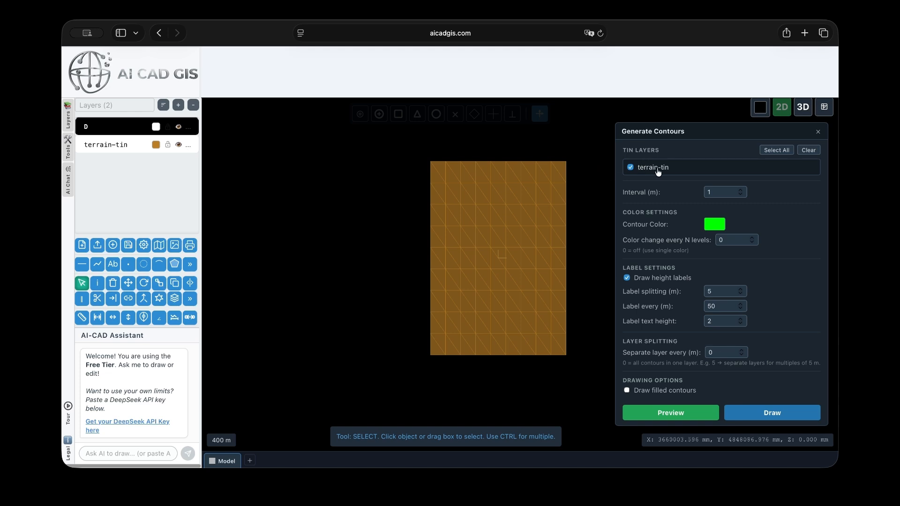
pyautogui.click(724, 192)
pyautogui.click(727, 243)
pyautogui.write('1')
pyautogui.click(769, 268)
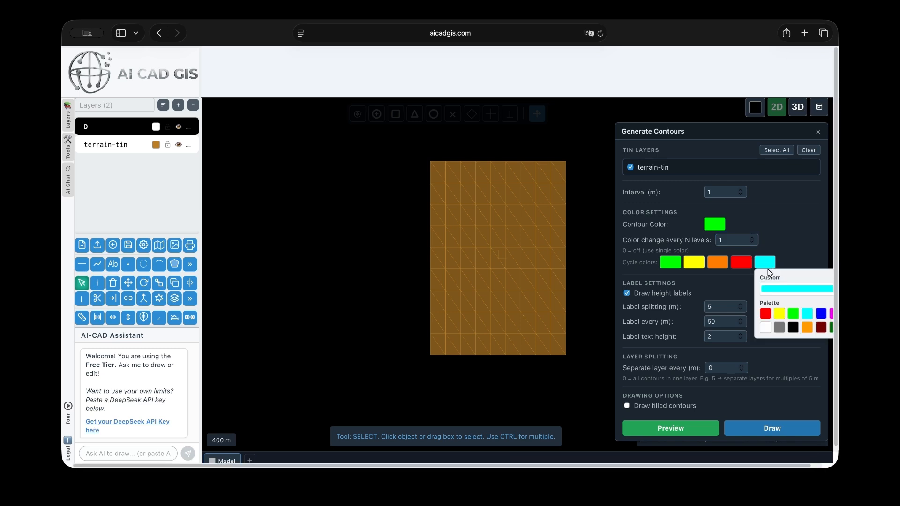
pyautogui.click(766, 329)
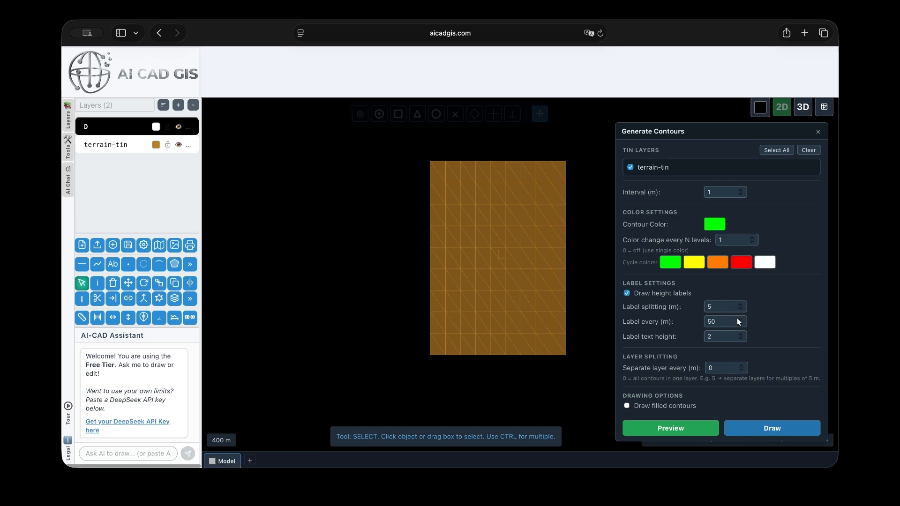
# Set labels every 200 m with text height 4, separate layers every 5 m, and draw the contours
pyautogui.doubleClick(712, 308)
pyautogui.click(731, 322)
pyautogui.write('200')
pyautogui.doubleClick(724, 337)
pyautogui.click(713, 368)
pyautogui.click(769, 429)
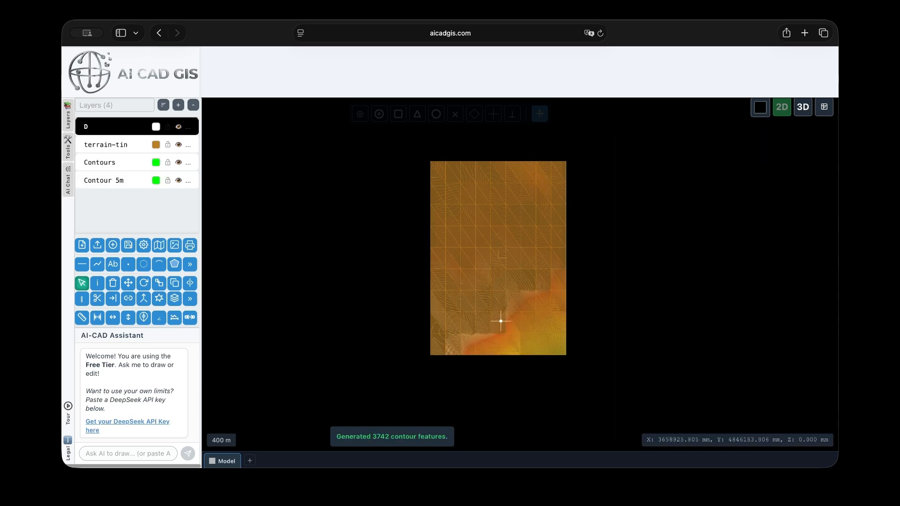
# Hide the terrain-tin layer and zoom in to inspect the generated contours
pyautogui.scroll(10, 530, 328)
pyautogui.scroll(-4, 502, 275)
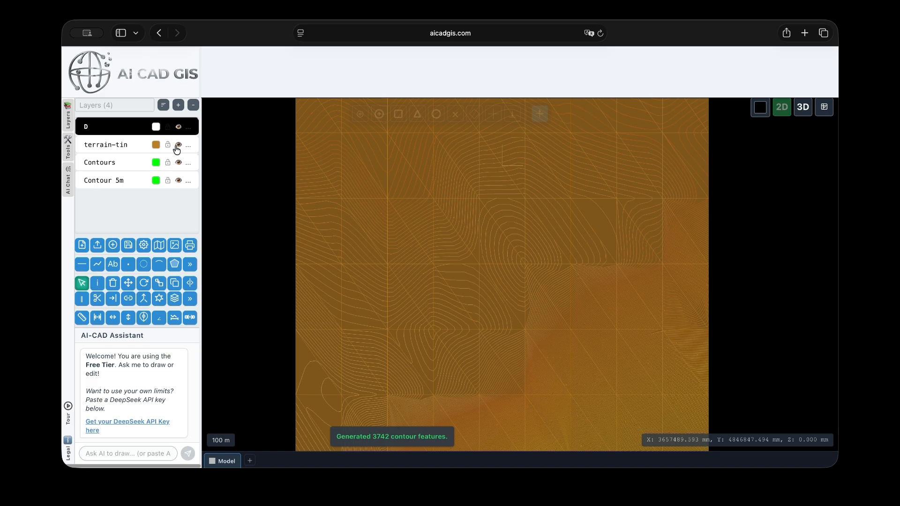
pyautogui.click(178, 145)
pyautogui.scroll(-5, 482, 263)
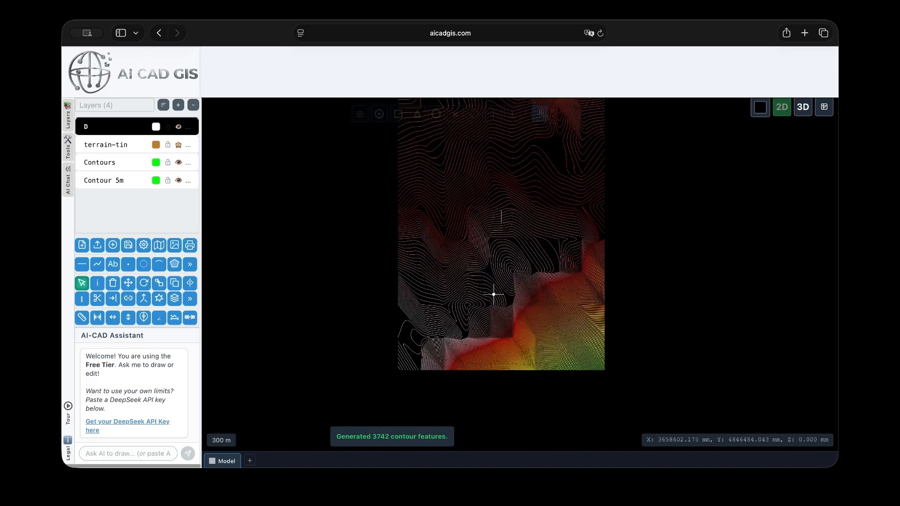
pyautogui.scroll(3, 590, 374)
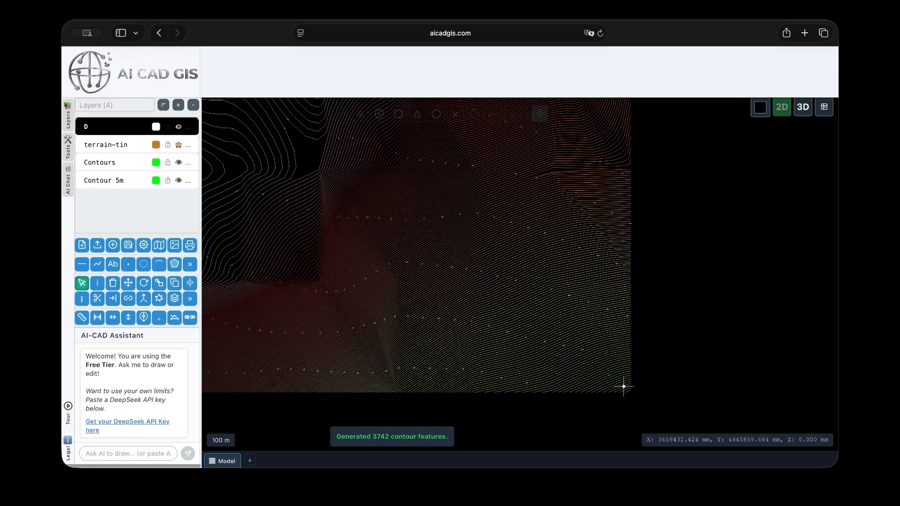
pyautogui.scroll(-3, 505, 291)
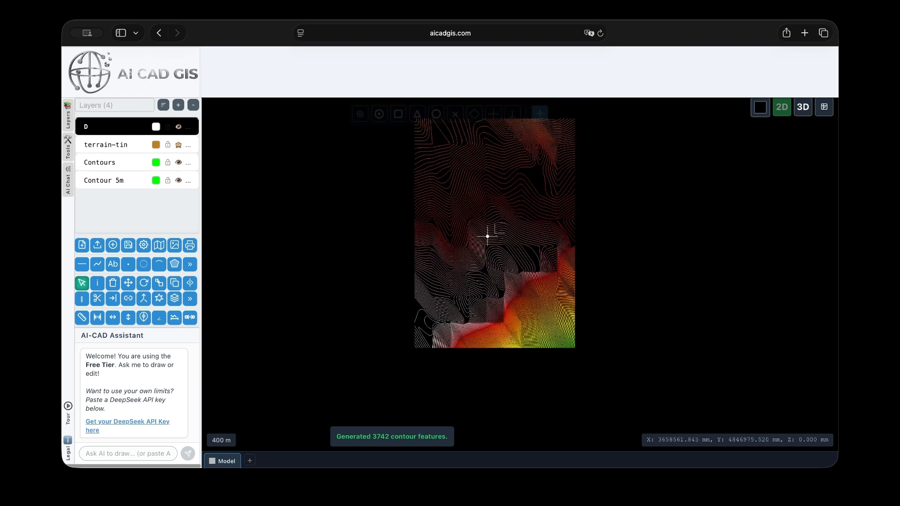
# Switch to the 3D view, orbit around the contours, and return to 2D
pyautogui.click(803, 107)
pyautogui.moveTo(740, 165); pyautogui.dragTo(613, 172)
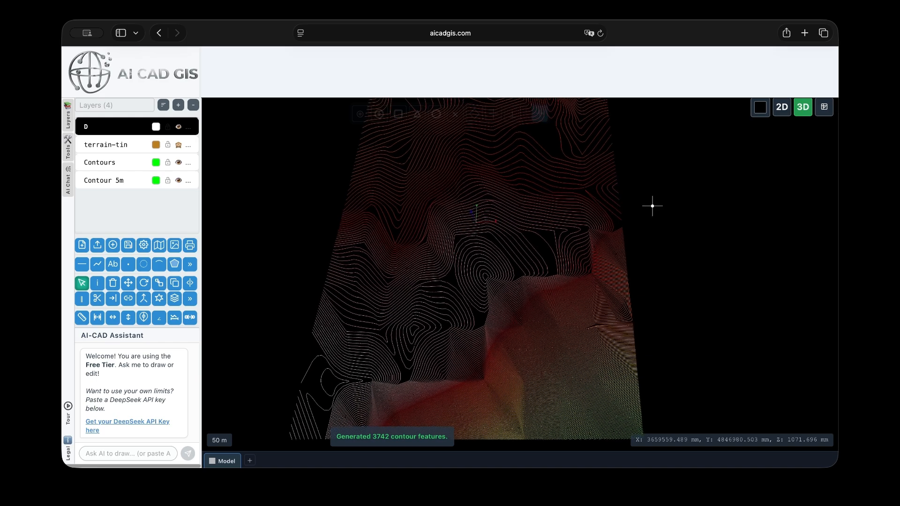
pyautogui.click(781, 108)
pyautogui.scroll(10, 492, 284)
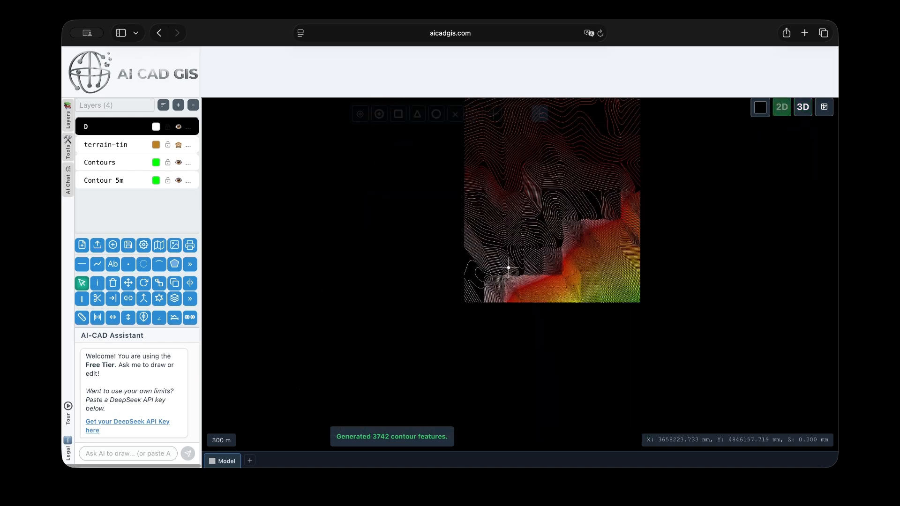
pyautogui.click(530, 283)
pyautogui.scroll(5, 539, 281)
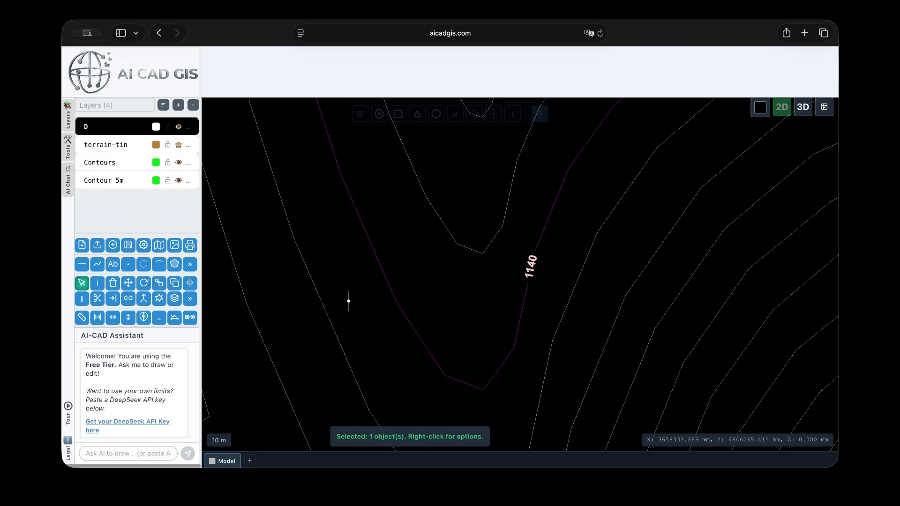
pyautogui.click(97, 284)
pyautogui.scroll(-10, 708, 318)
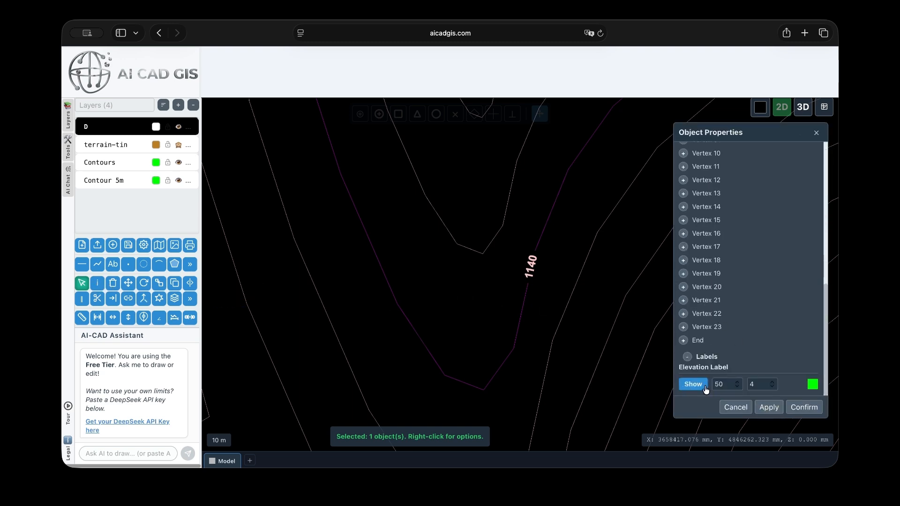
pyautogui.click(813, 386)
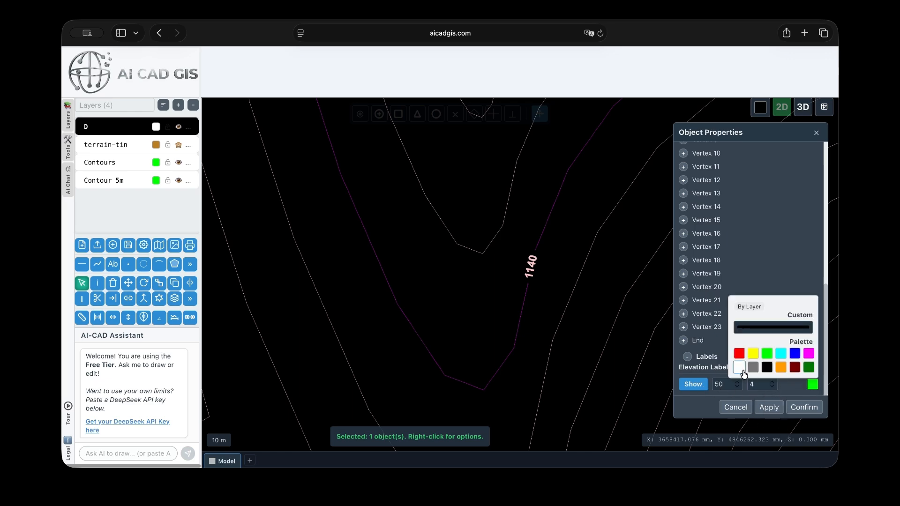
pyautogui.click(735, 407)
# Use Advanced Selection to select all objects on the Contour 5m layer only
pyautogui.scroll(-5, 502, 288)
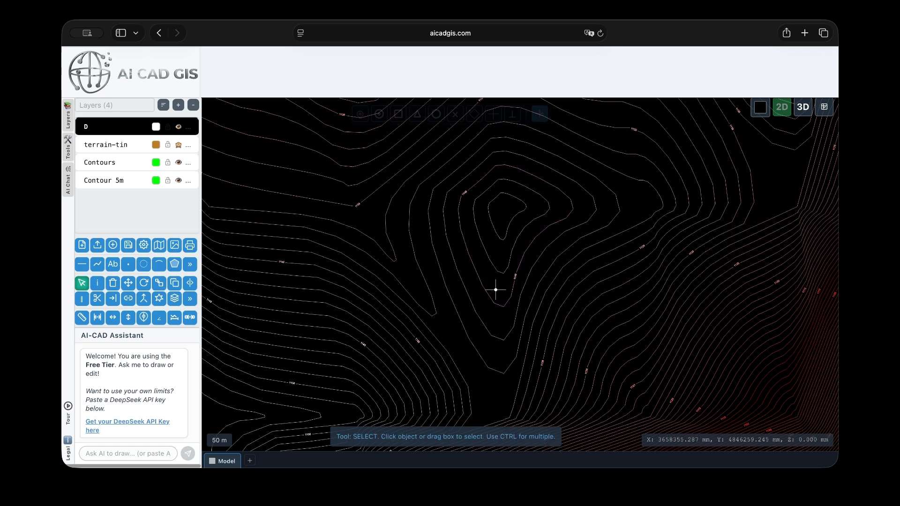
pyautogui.rightClick(496, 290)
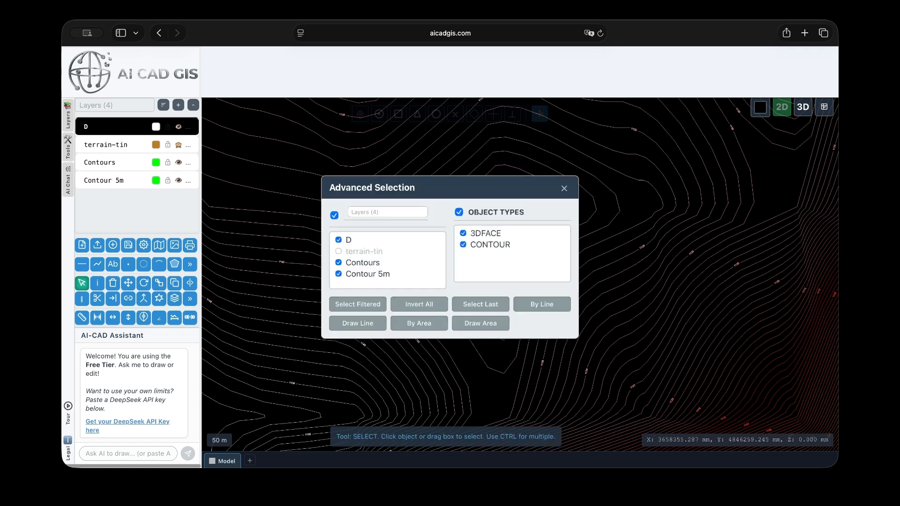
pyautogui.click(338, 240)
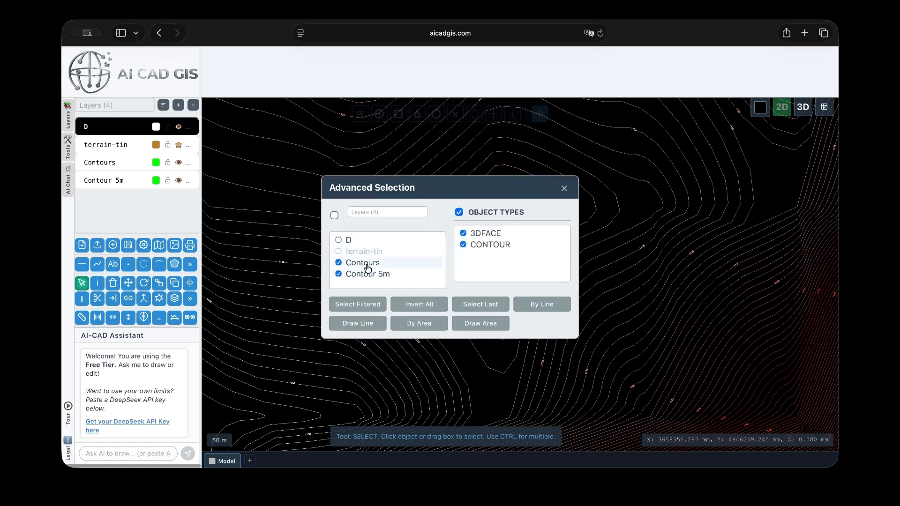
pyautogui.click(338, 263)
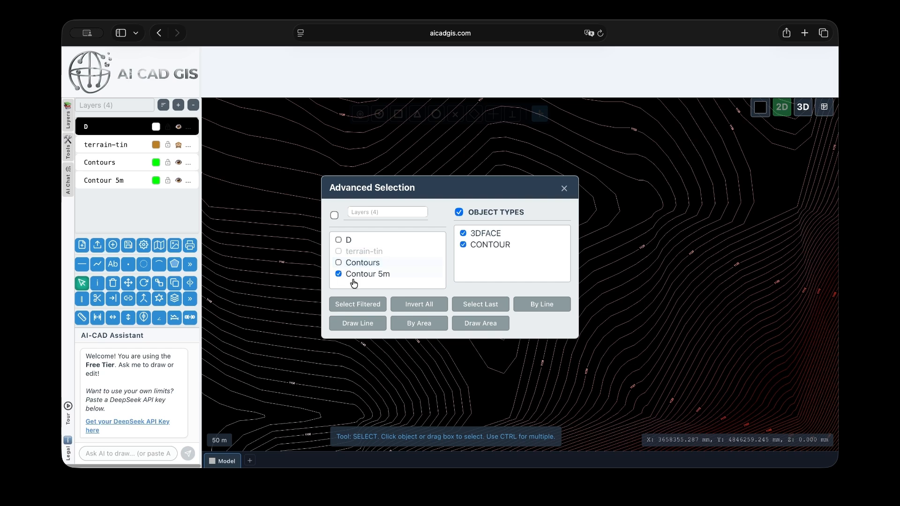
pyautogui.click(370, 306)
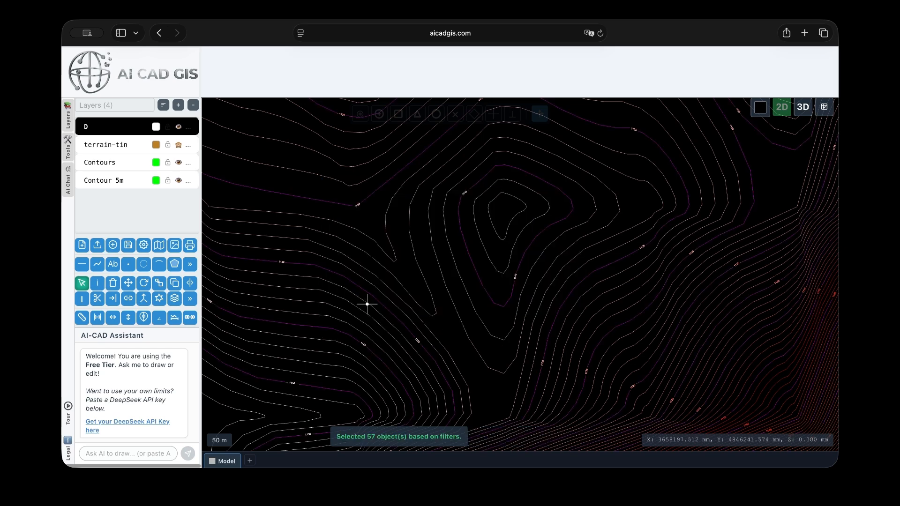
# Open the selected contours' properties and turn off their elevation labels
pyautogui.click(94, 286)
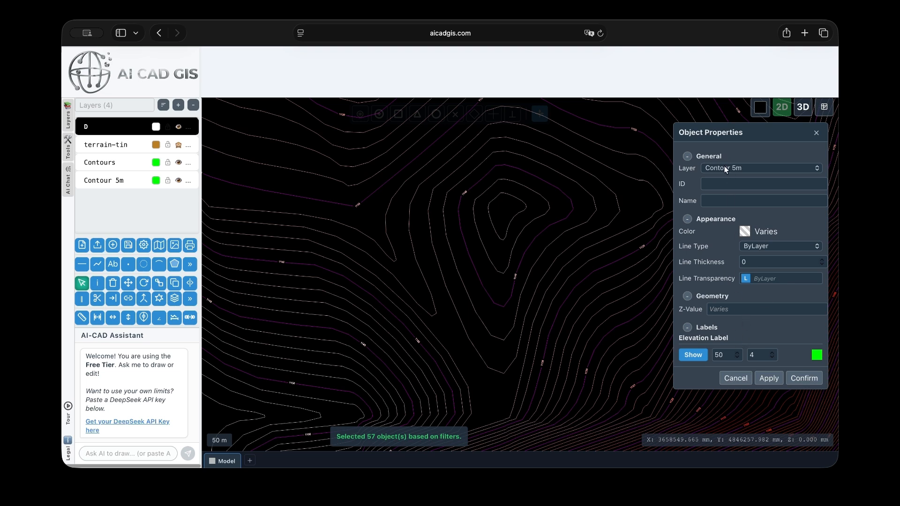
pyautogui.click(694, 356)
pyautogui.click(769, 377)
# Turn the elevation labels of the selected contours back on and apply
pyautogui.scroll(5, 503, 305)
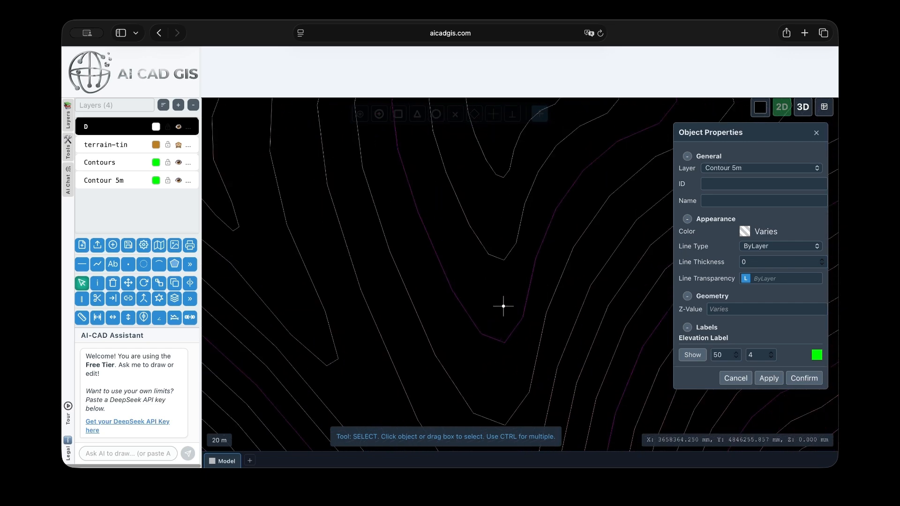
pyautogui.scroll(-4, 483, 335)
pyautogui.click(702, 359)
pyautogui.click(769, 378)
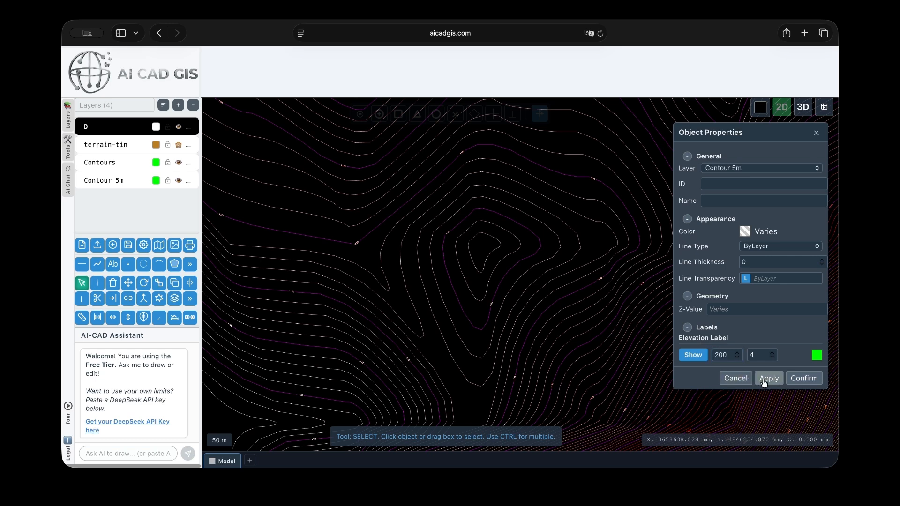
# Set the elevation label text height to 7 and apply
pyautogui.click(754, 351)
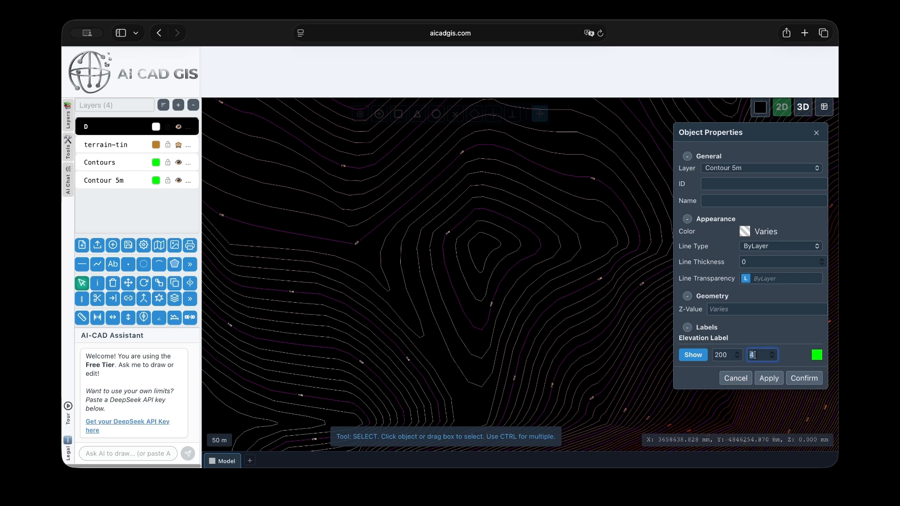
pyautogui.write('7')
pyautogui.click(767, 377)
# Set the elevation label spacing to 100 and apply
pyautogui.scroll(2, 484, 311)
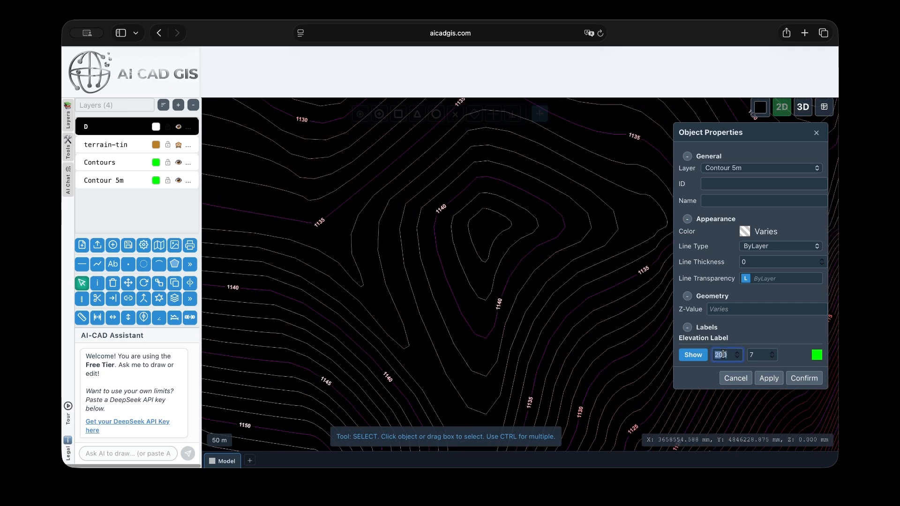
pyautogui.click(757, 355)
pyautogui.click(722, 354)
pyautogui.write('100')
pyautogui.click(770, 379)
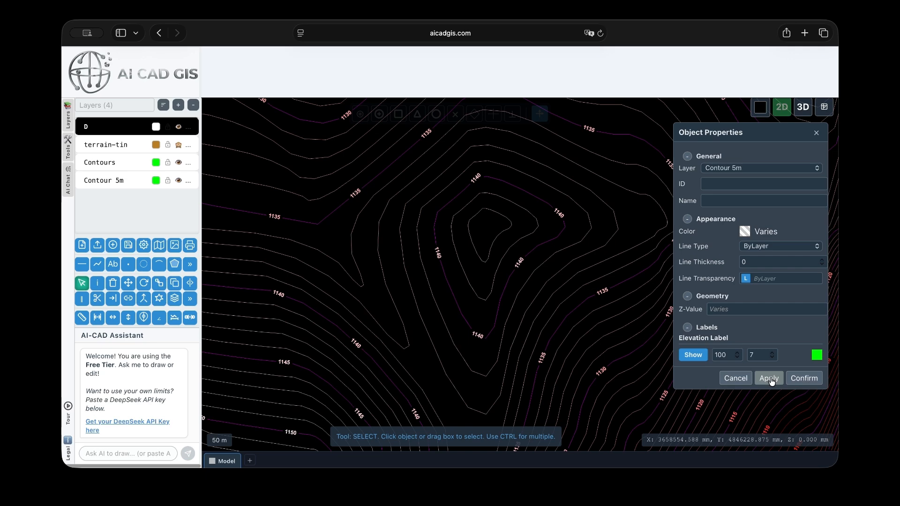
# Change the elevation label colour to white and apply
pyautogui.scroll(3, 565, 202)
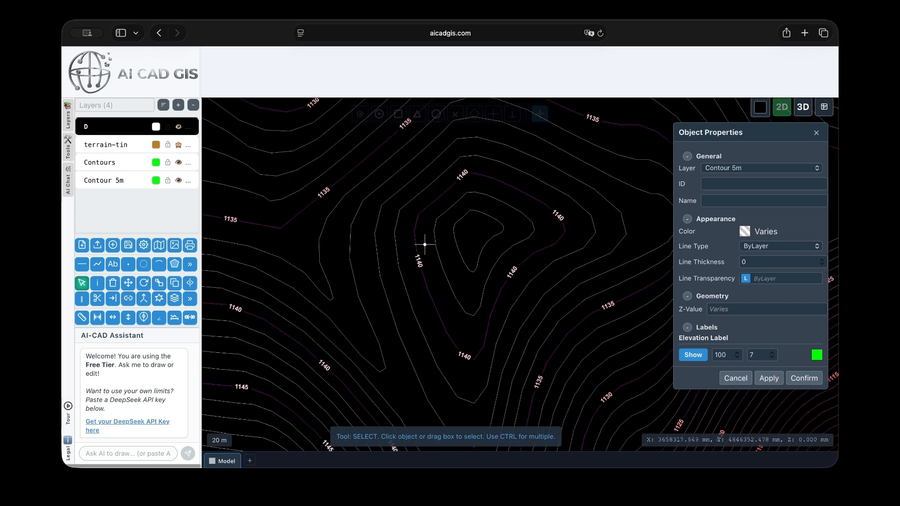
pyautogui.click(817, 356)
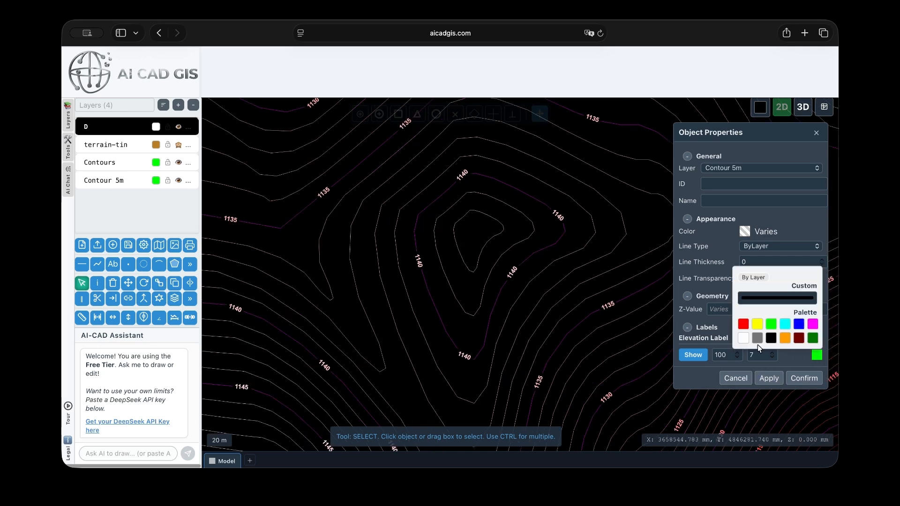
pyautogui.click(742, 343)
pyautogui.click(769, 379)
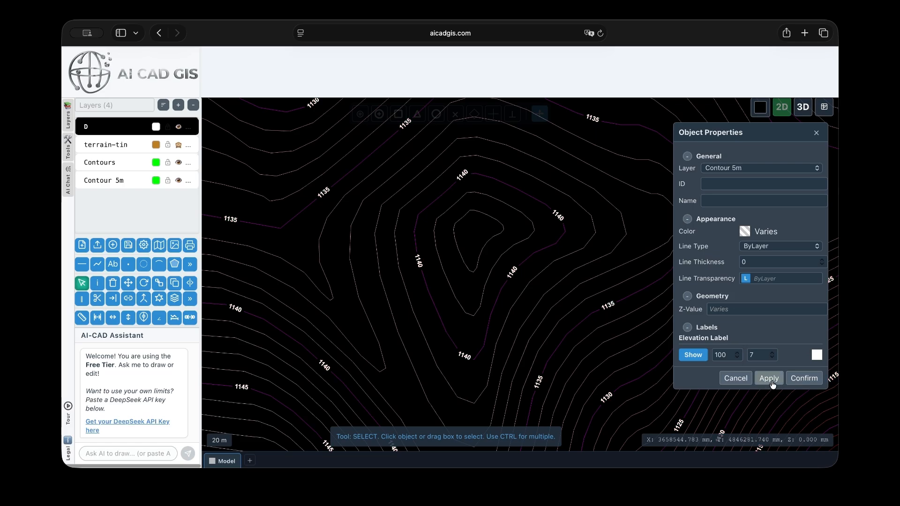
# Select a contour line and zoom around to inspect the labels, then close the properties panel
pyautogui.click(418, 318)
pyautogui.scroll(-5, 432, 251)
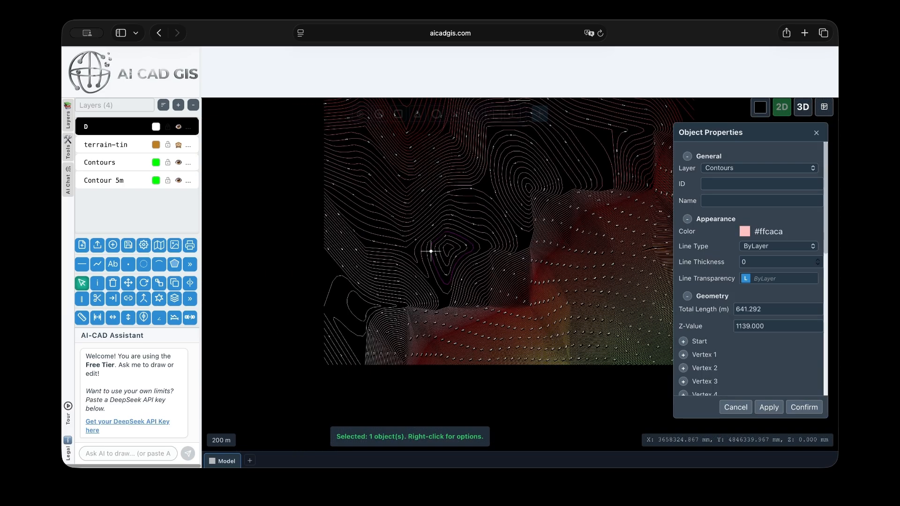
pyautogui.scroll(5, 566, 352)
pyautogui.scroll(-5, 367, 345)
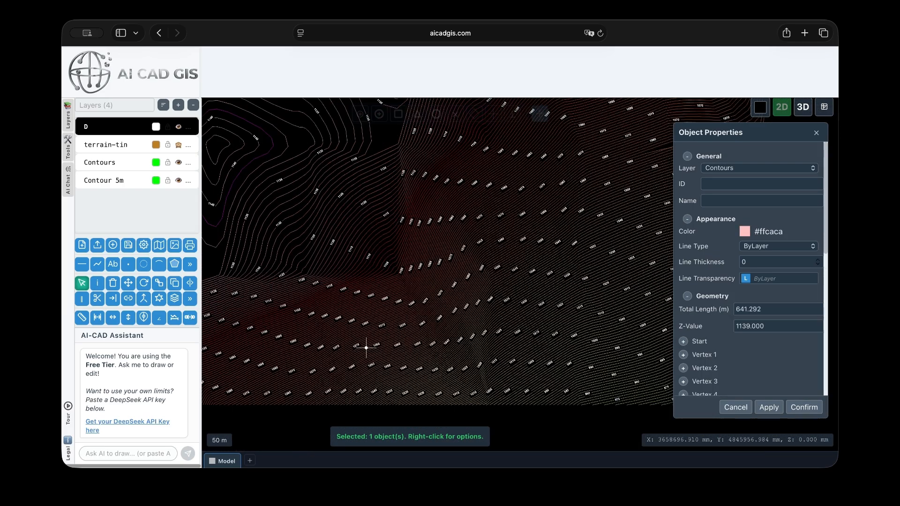
pyautogui.scroll(6, 599, 378)
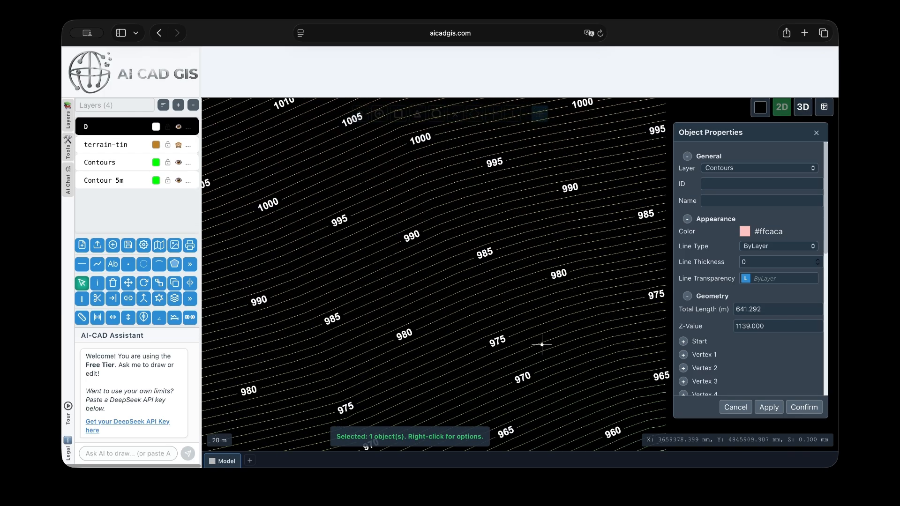
pyautogui.scroll(-8, 555, 364)
pyautogui.moveTo(485, 285); pyautogui.dragTo(536, 346, button='middle')
pyautogui.scroll(5, 458, 255)
pyautogui.scroll(4, 469, 239)
pyautogui.scroll(-8, 476, 239)
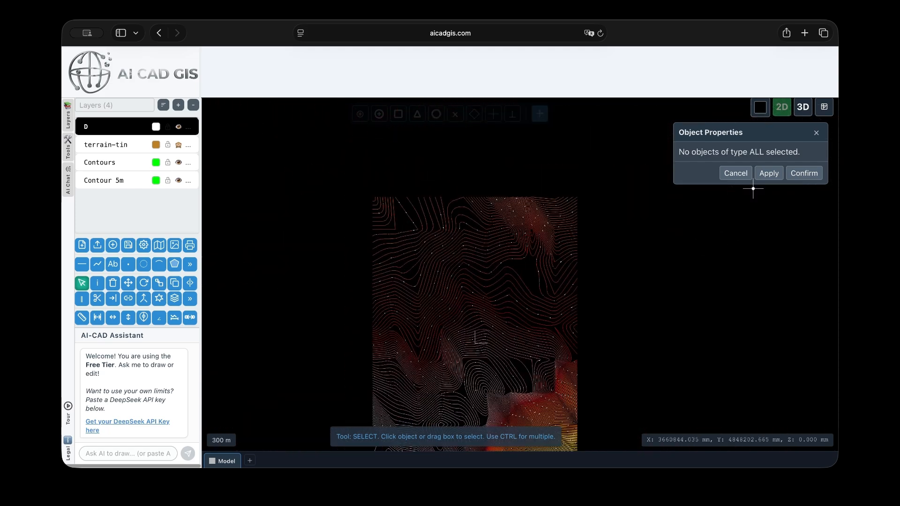
pyautogui.click(734, 173)
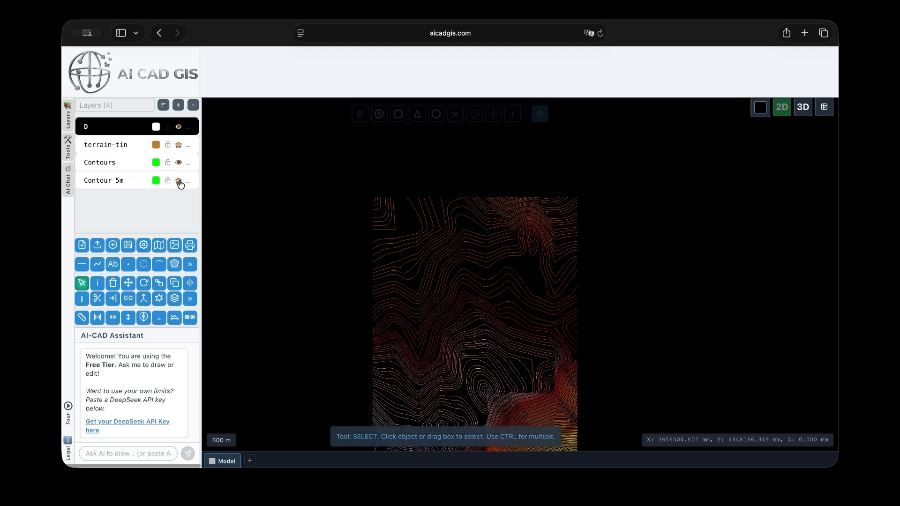
# Select all objects on the Contour 5m layer using the advanced selection filter for the properties tool
pyautogui.click(97, 284)
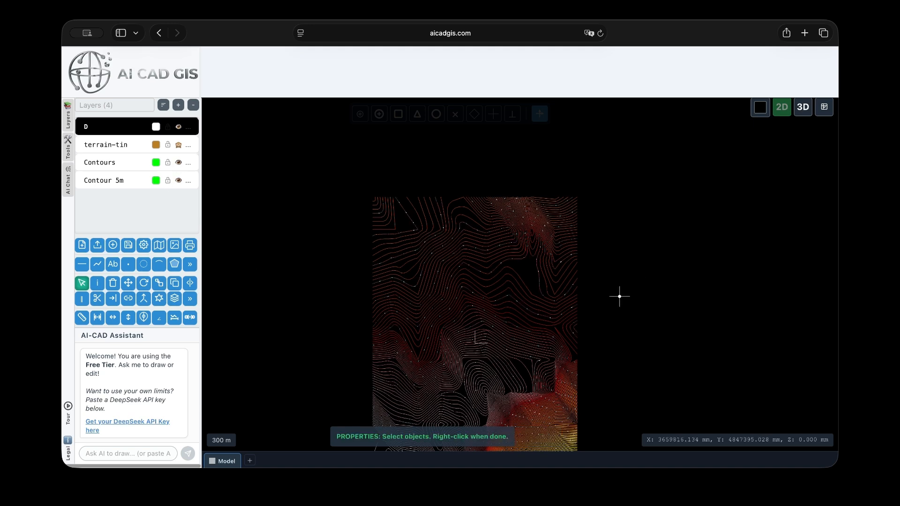
pyautogui.rightClick(627, 293)
pyautogui.click(376, 264)
pyautogui.click(338, 240)
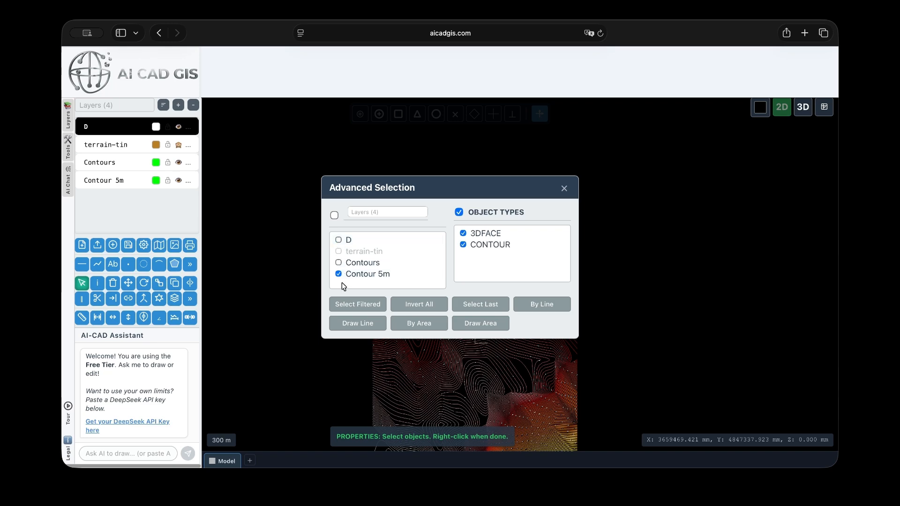
pyautogui.click(362, 304)
# Open the selected contours' properties and set the line thickness to 4, then apply
pyautogui.scroll(10, 445, 347)
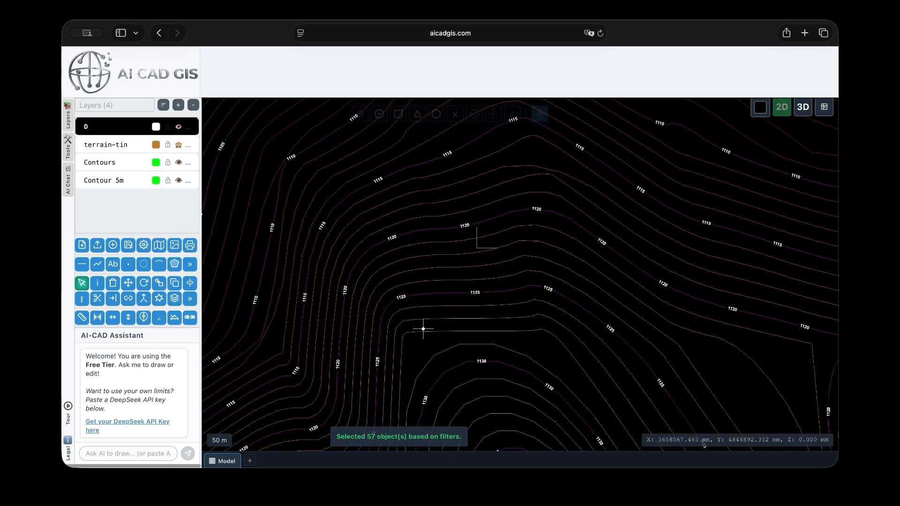
pyautogui.click(97, 283)
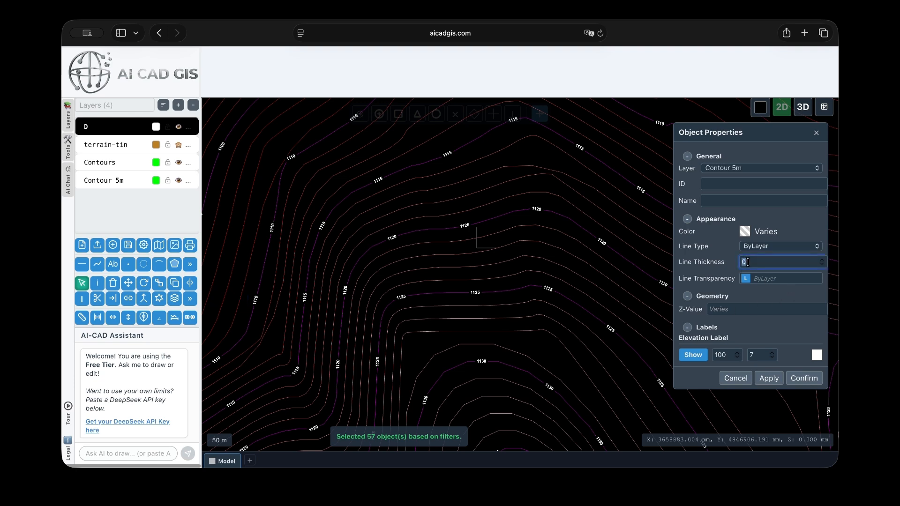
pyautogui.click(768, 378)
# Set the selected contours' line thickness to 8 and apply
pyautogui.scroll(5, 590, 317)
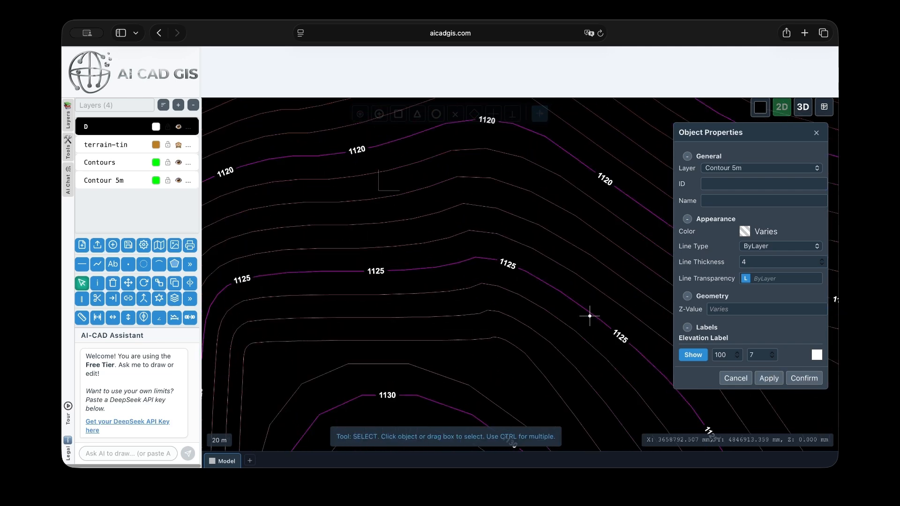
pyautogui.scroll(2, 590, 317)
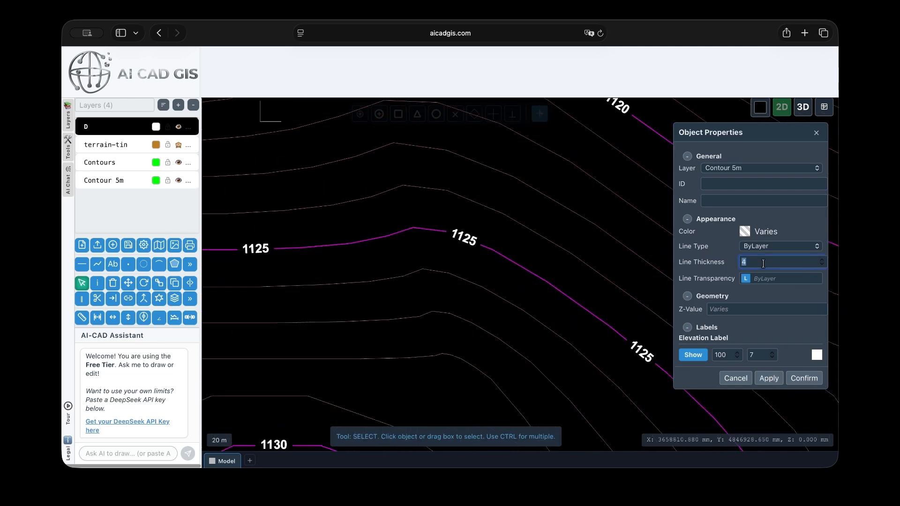
pyautogui.write('8')
pyautogui.click(769, 378)
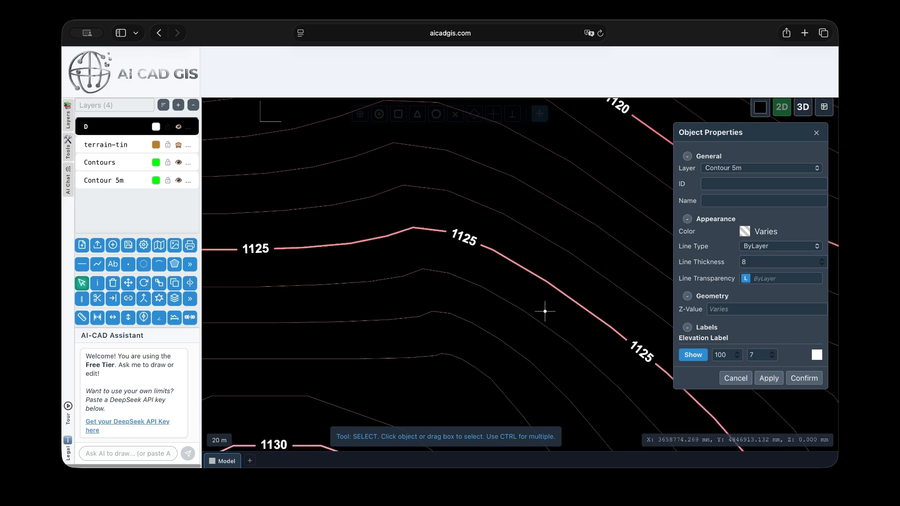
# Zoom around the map to inspect the thickened contour lines and labels, then close the properties panel
pyautogui.scroll(-5, 555, 322)
pyautogui.scroll(-5, 478, 308)
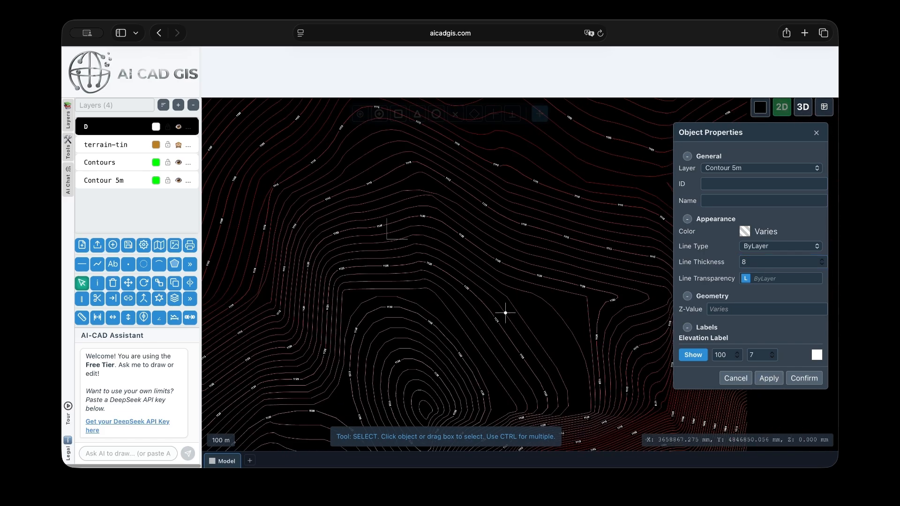
pyautogui.scroll(10, 491, 349)
pyautogui.scroll(-5, 491, 349)
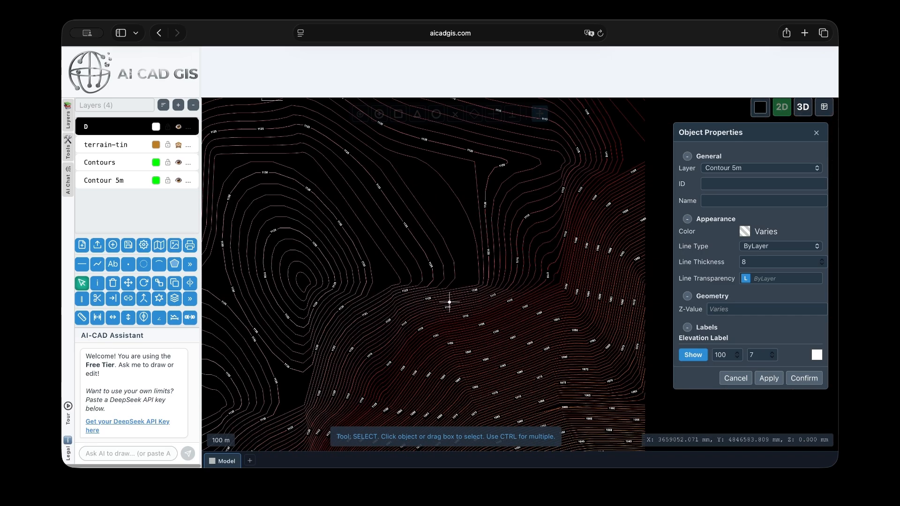
pyautogui.scroll(8, 556, 369)
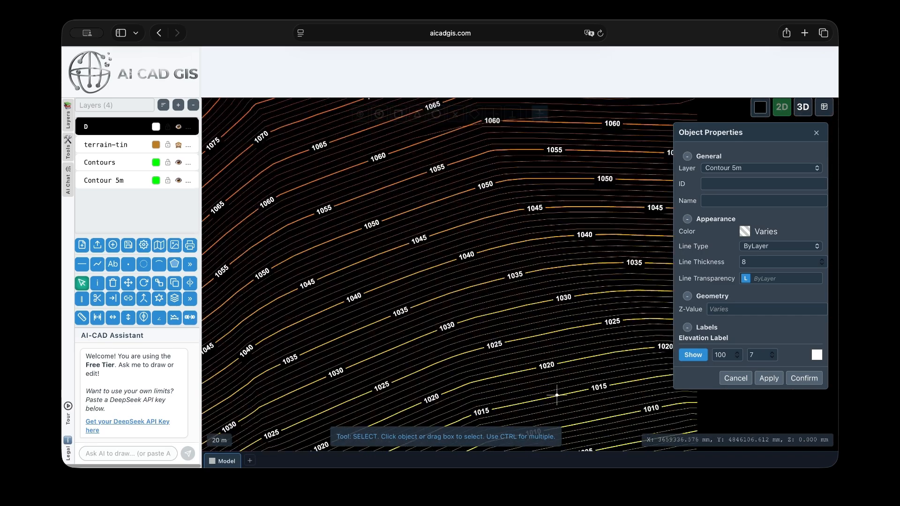
pyautogui.scroll(-5, 540, 342)
pyautogui.click(736, 378)
# Switch to the 3D view and orbit and zoom to inspect the labelled contours on the terrain
pyautogui.scroll(5, 685, 328)
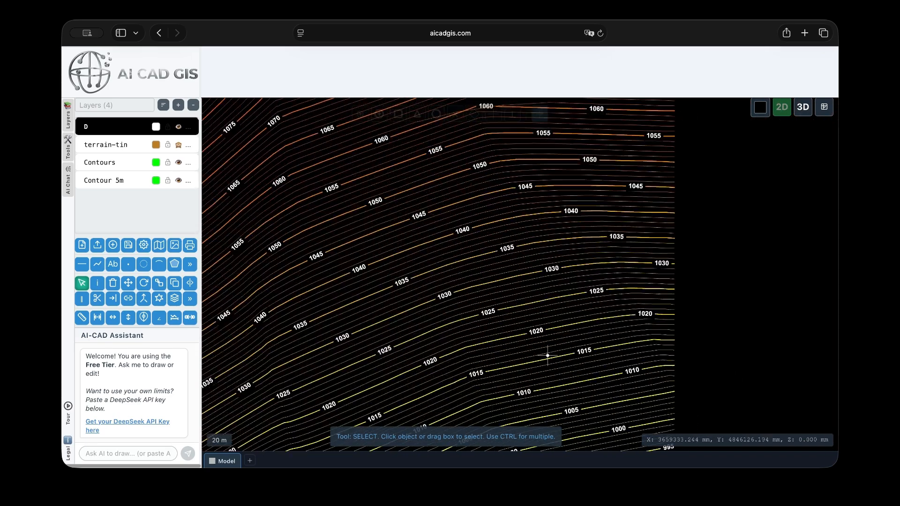
pyautogui.scroll(-8, 769, 286)
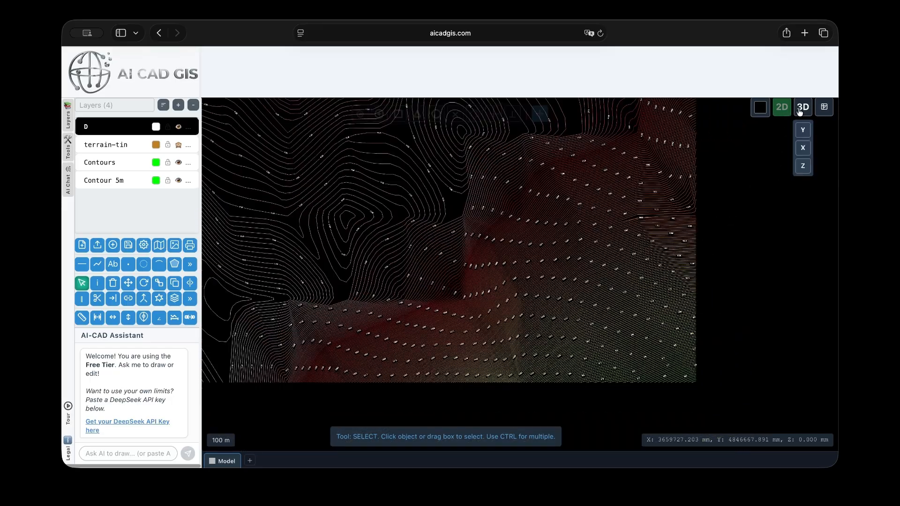
pyautogui.click(802, 110)
pyautogui.moveTo(645, 296); pyautogui.dragTo(531, 280, button='middle')
pyautogui.scroll(10, 531, 281)
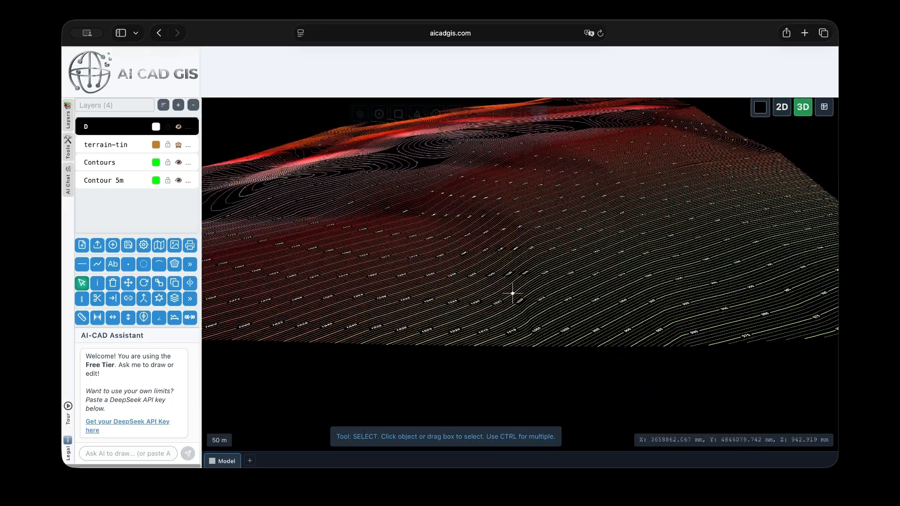
pyautogui.scroll(-10, 557, 395)
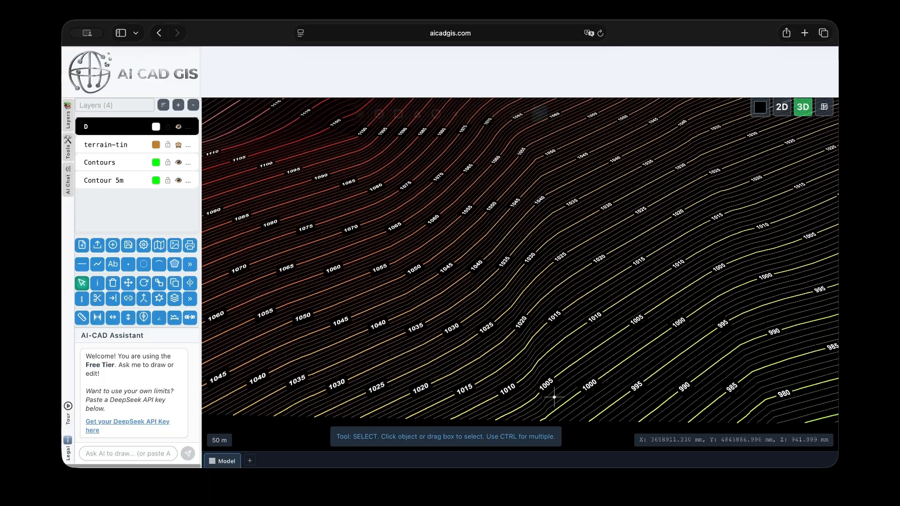
pyautogui.scroll(6, 460, 188)
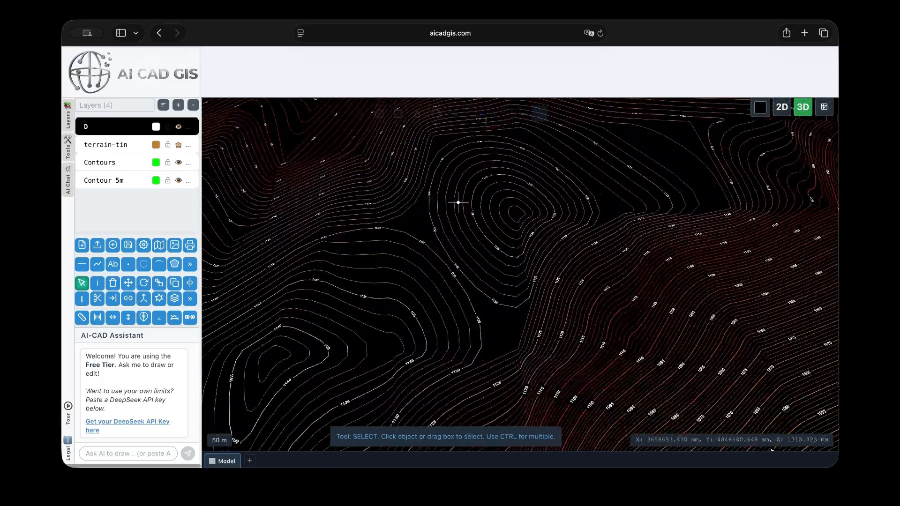
pyautogui.moveTo(486, 329); pyautogui.dragTo(496, 300, button='middle')
pyautogui.scroll(-10, 476, 271)
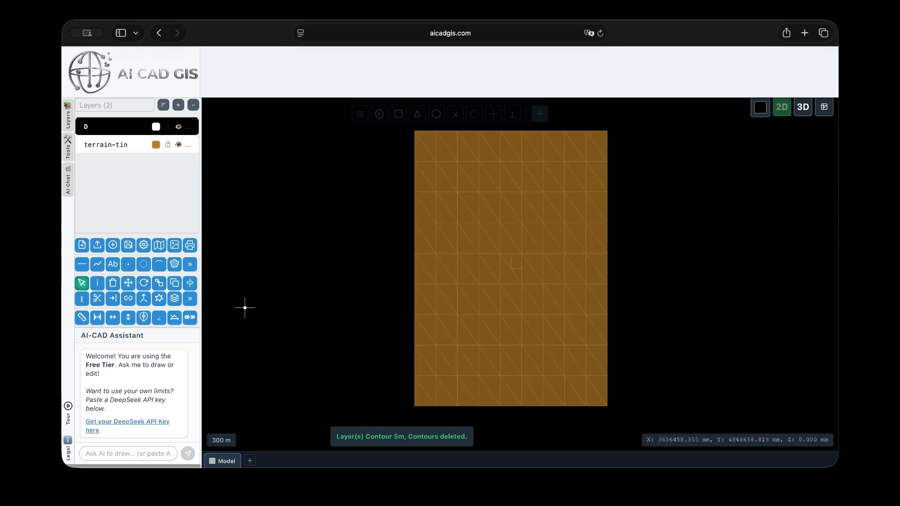
# Generate filled contours from terrain-tin at a 1 m interval with colour changes every 1 level
pyautogui.click(190, 264)
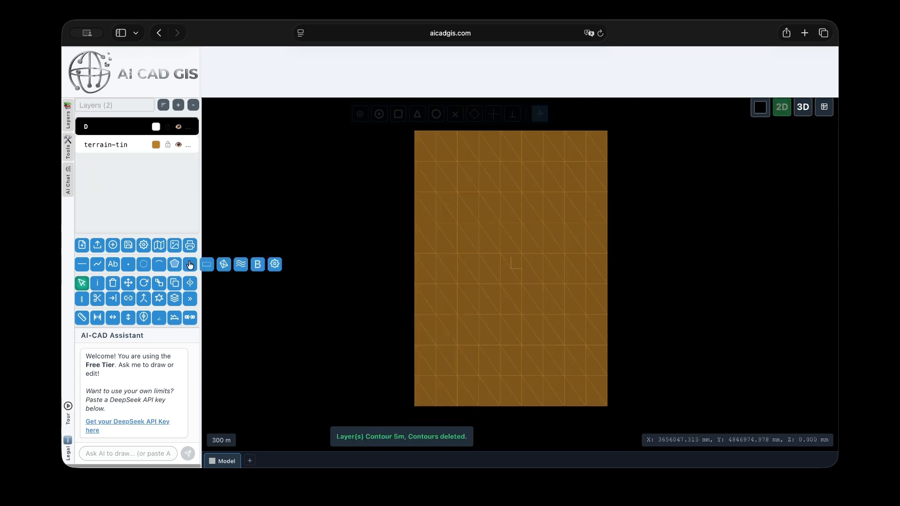
pyautogui.click(242, 265)
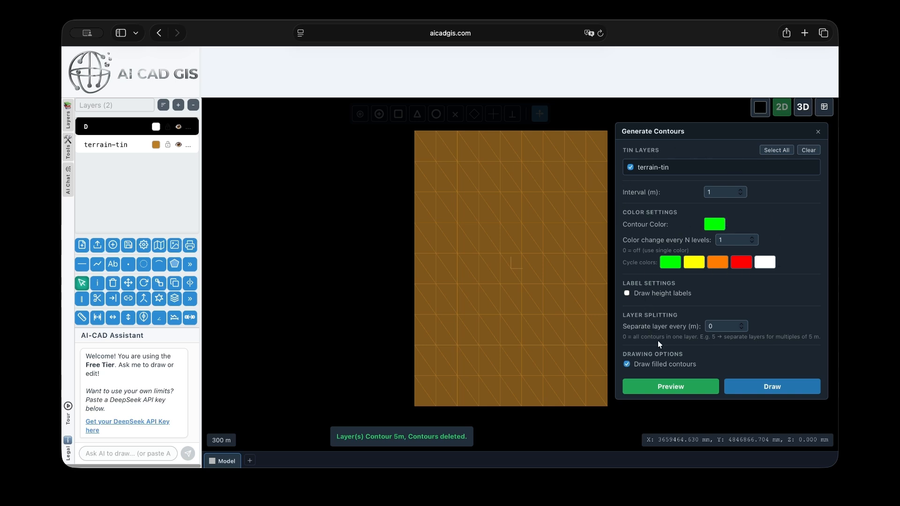
pyautogui.click(771, 388)
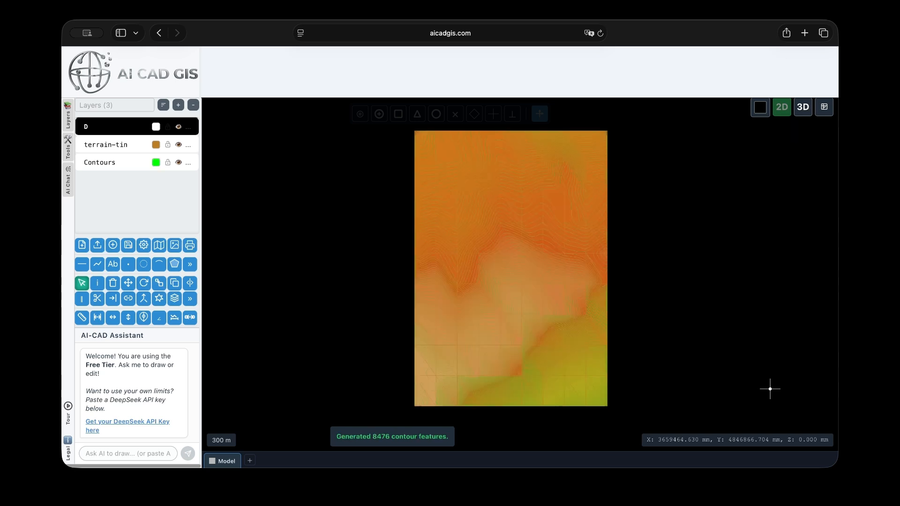
# Hide the terrain-tin layer to reveal the filled contours
pyautogui.scroll(3, 480, 293)
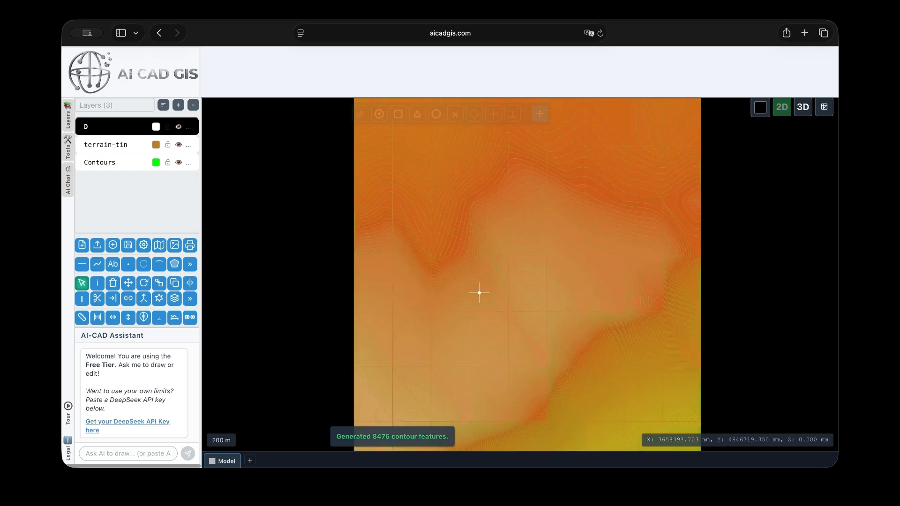
pyautogui.scroll(-3, 479, 293)
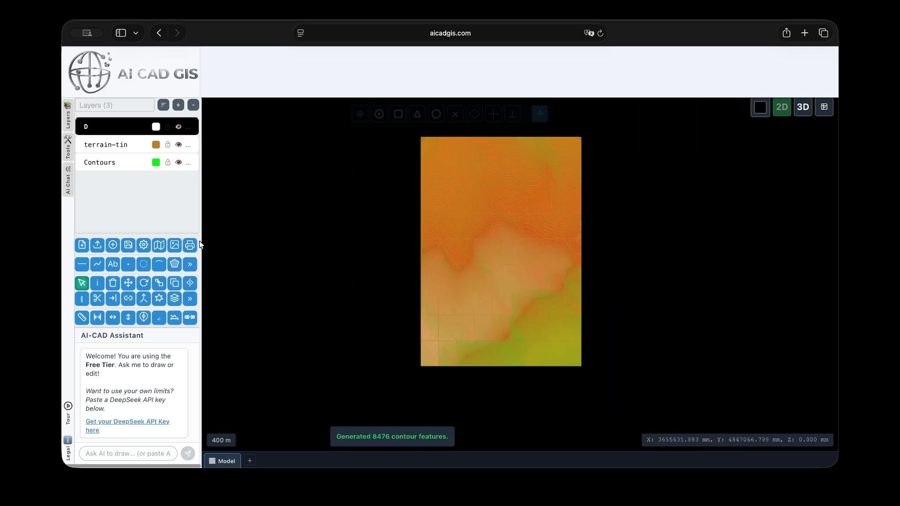
pyautogui.click(179, 146)
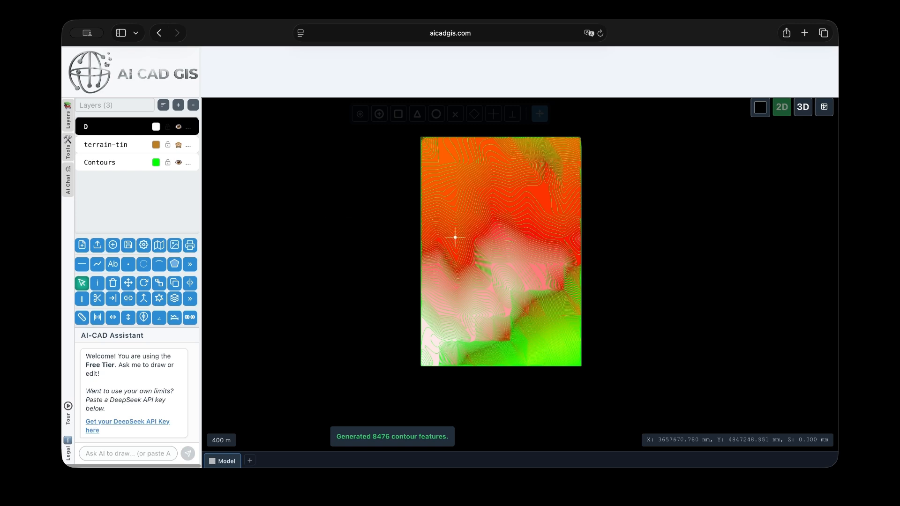
# Switch to the 3D view and orbit and zoom to inspect the filled contour surface
pyautogui.scroll(2, 509, 312)
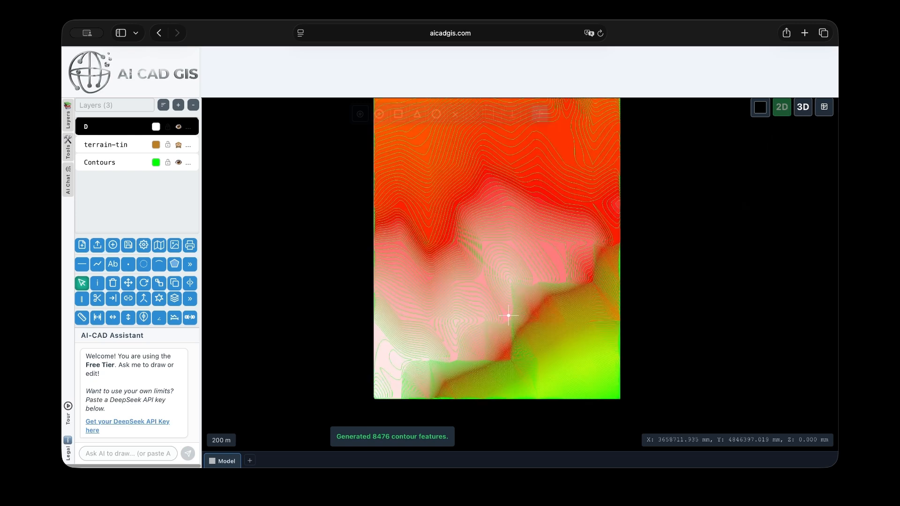
pyautogui.scroll(-2, 325, 366)
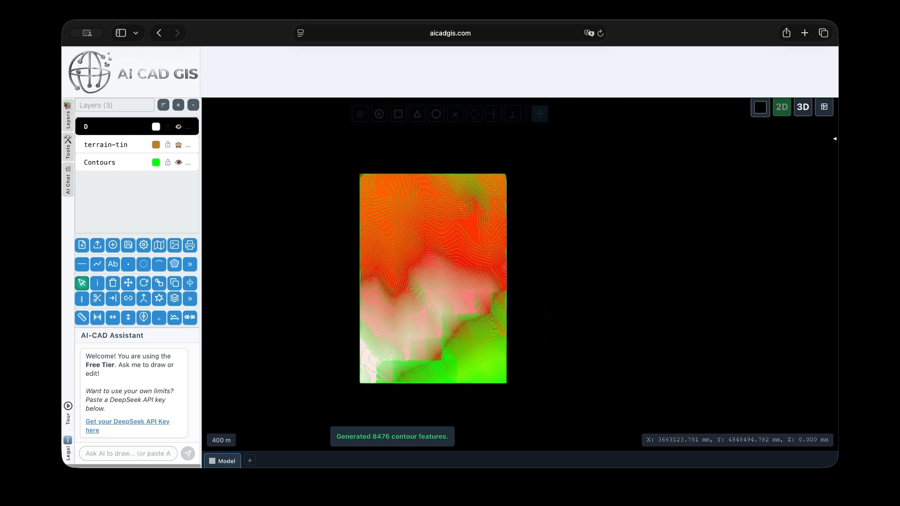
pyautogui.click(803, 107)
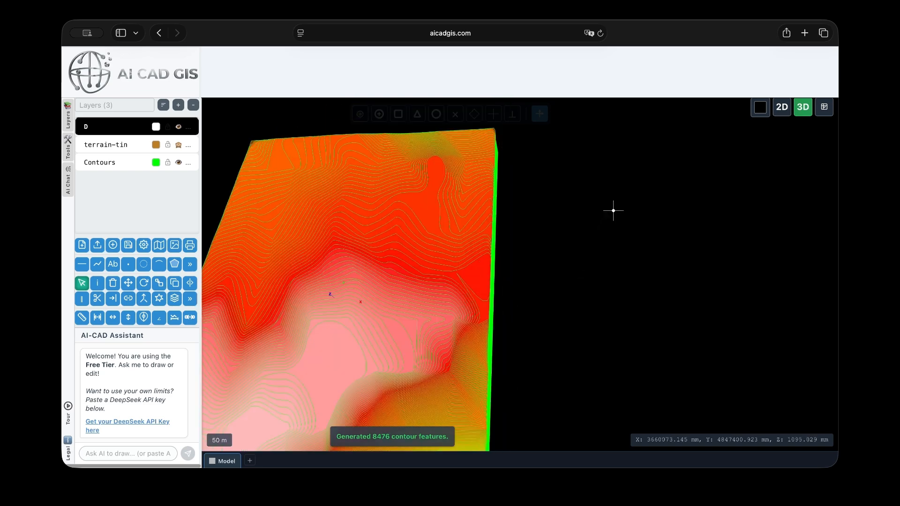
pyautogui.scroll(-3, 611, 214)
pyautogui.moveTo(519, 269); pyautogui.dragTo(498, 296)
pyautogui.scroll(5, 404, 293)
pyautogui.moveTo(441, 265); pyautogui.dragTo(455, 305)
pyautogui.scroll(-5, 454, 306)
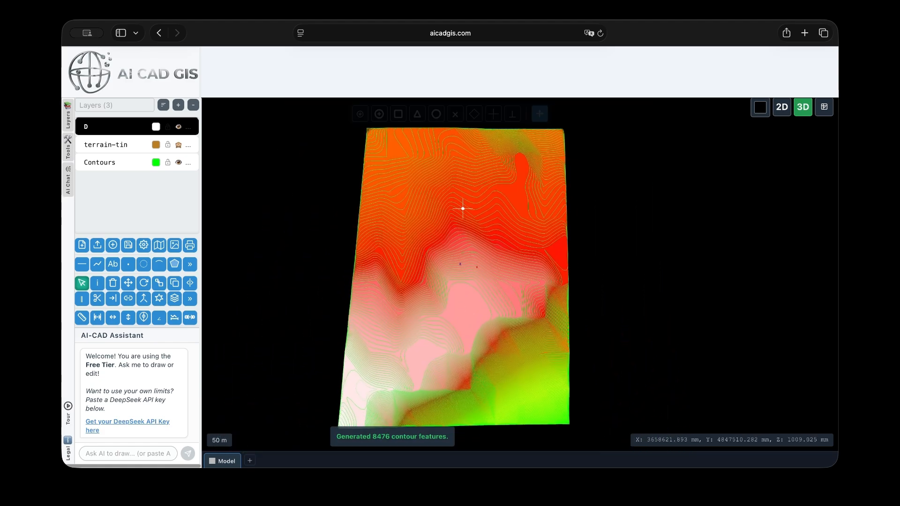
# Select individual filled contour hatch areas to inspect them, then orbit and zoom around the 3D model
pyautogui.click(504, 196)
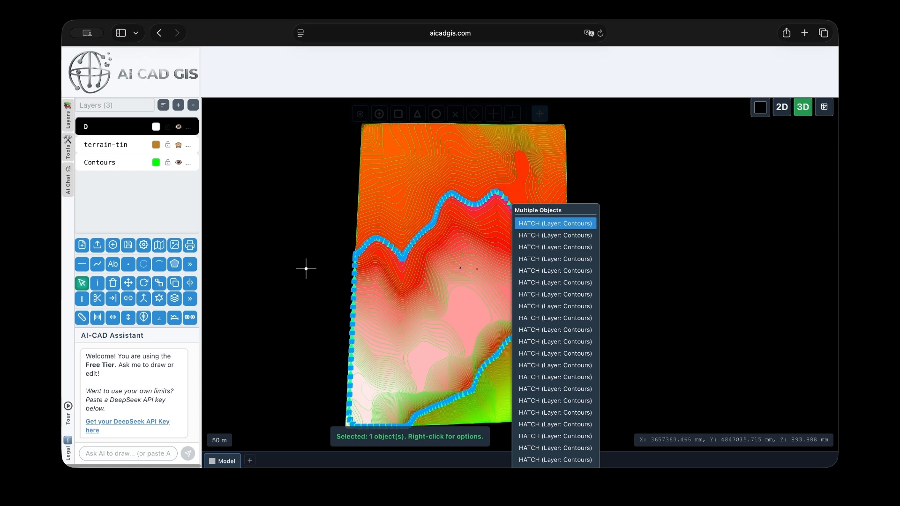
pyautogui.click(620, 208)
pyautogui.click(642, 212)
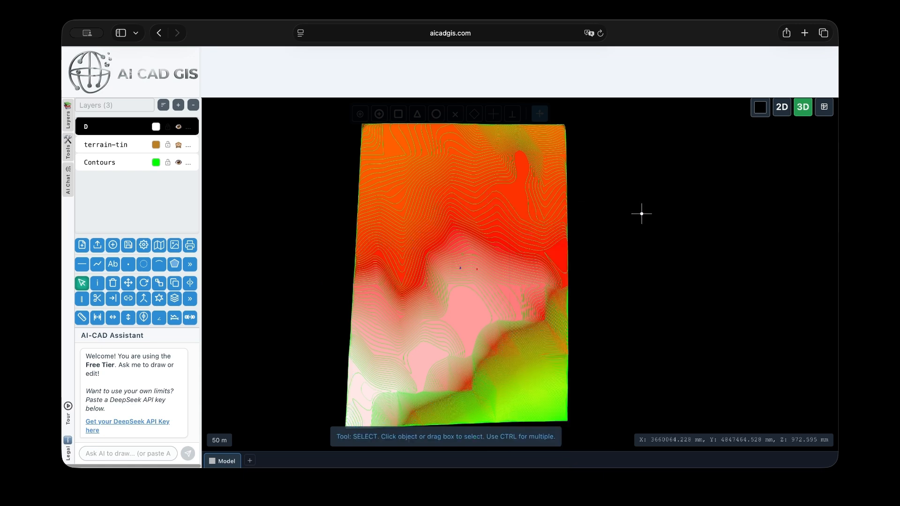
pyautogui.click(526, 171)
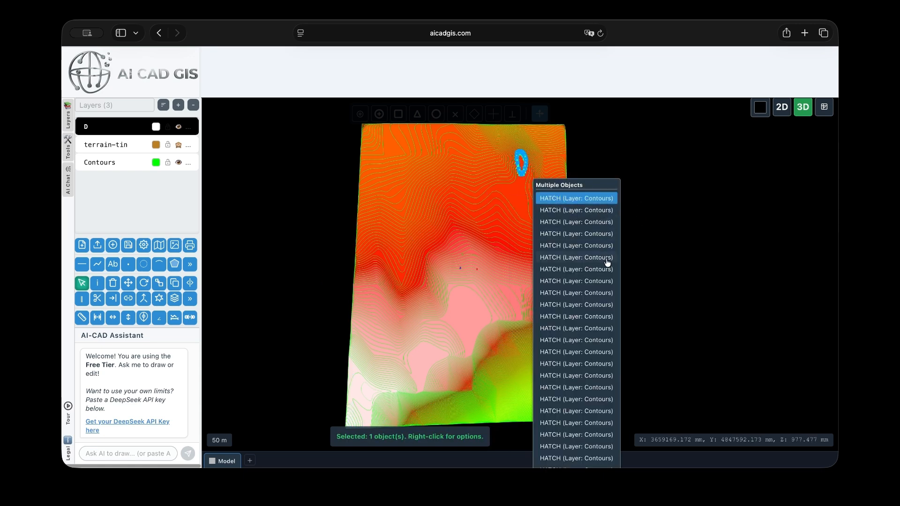
pyautogui.click(668, 220)
pyautogui.scroll(-5, 506, 234)
pyautogui.moveTo(519, 285); pyautogui.dragTo(526, 229, button='middle')
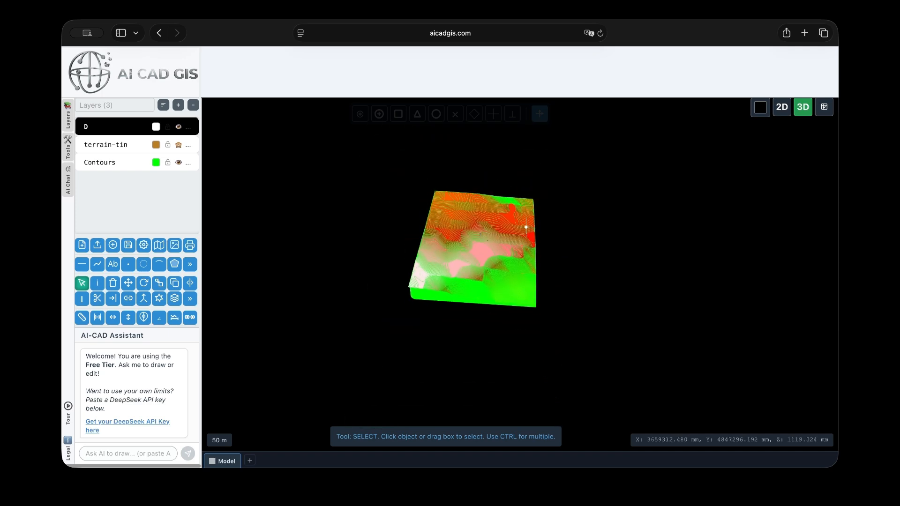
pyautogui.scroll(3, 499, 250)
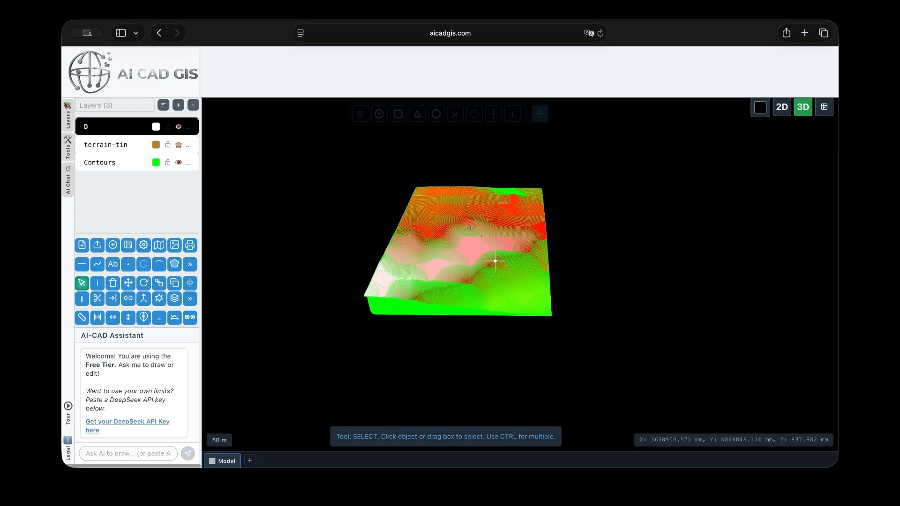
pyautogui.scroll(3, 495, 271)
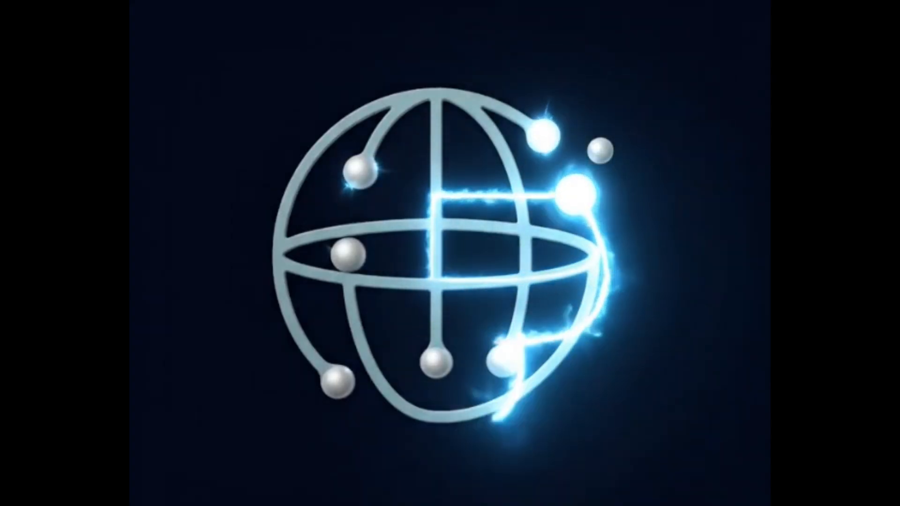